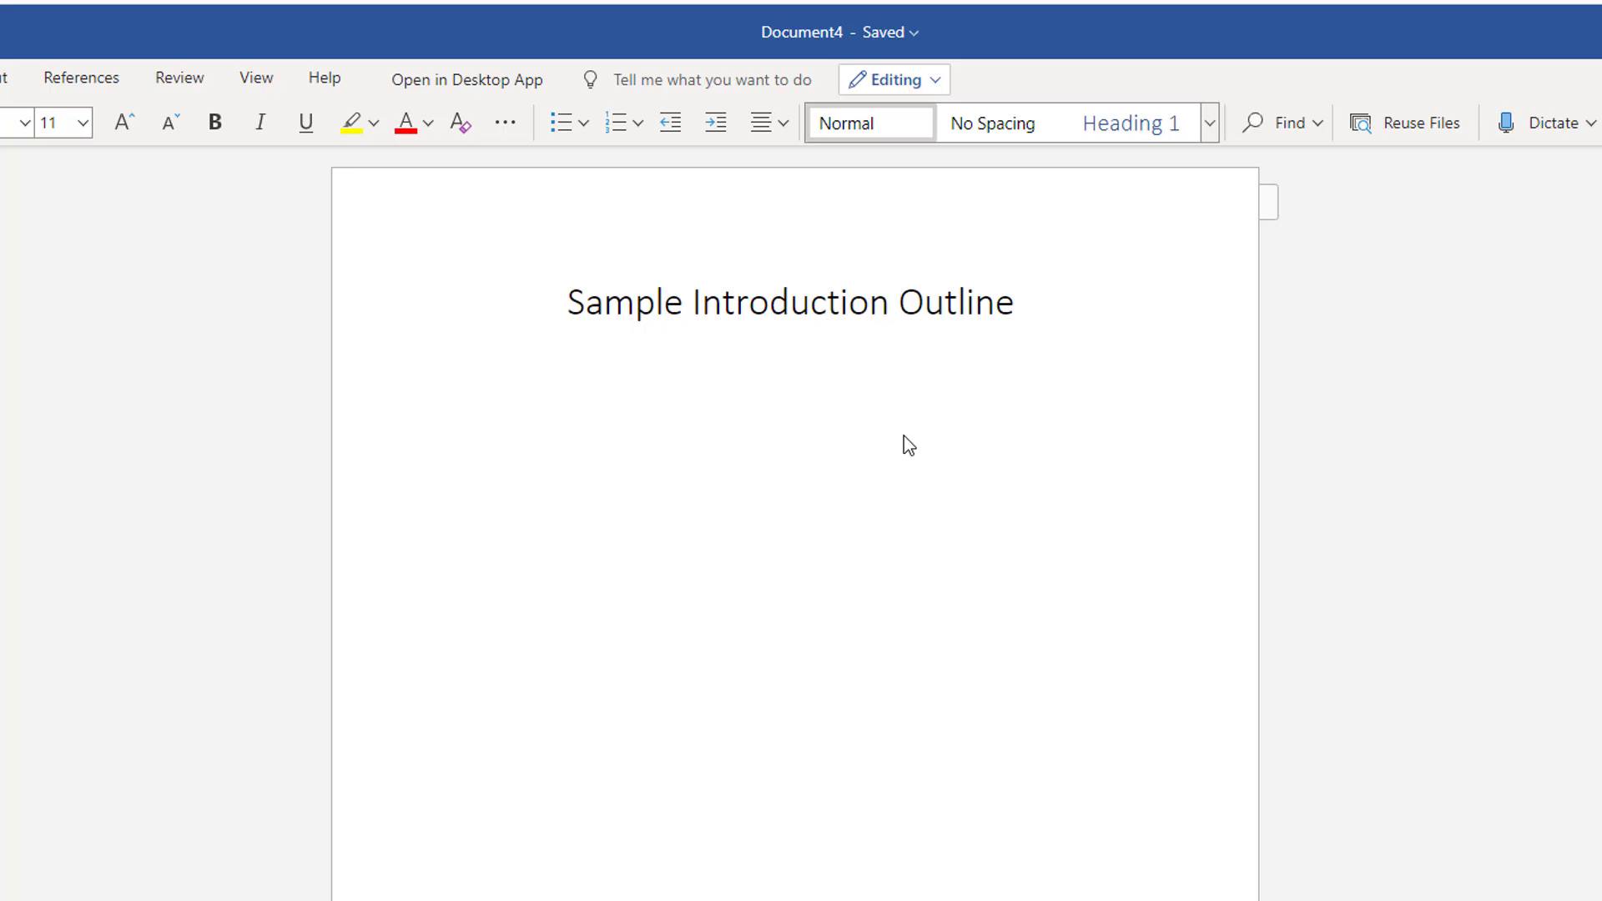
Below the title, enter the line Education, followed by BA: Texas A&M University, MA: University of Houston and PhD: Texas Tech University on separate lines.
text(Education)
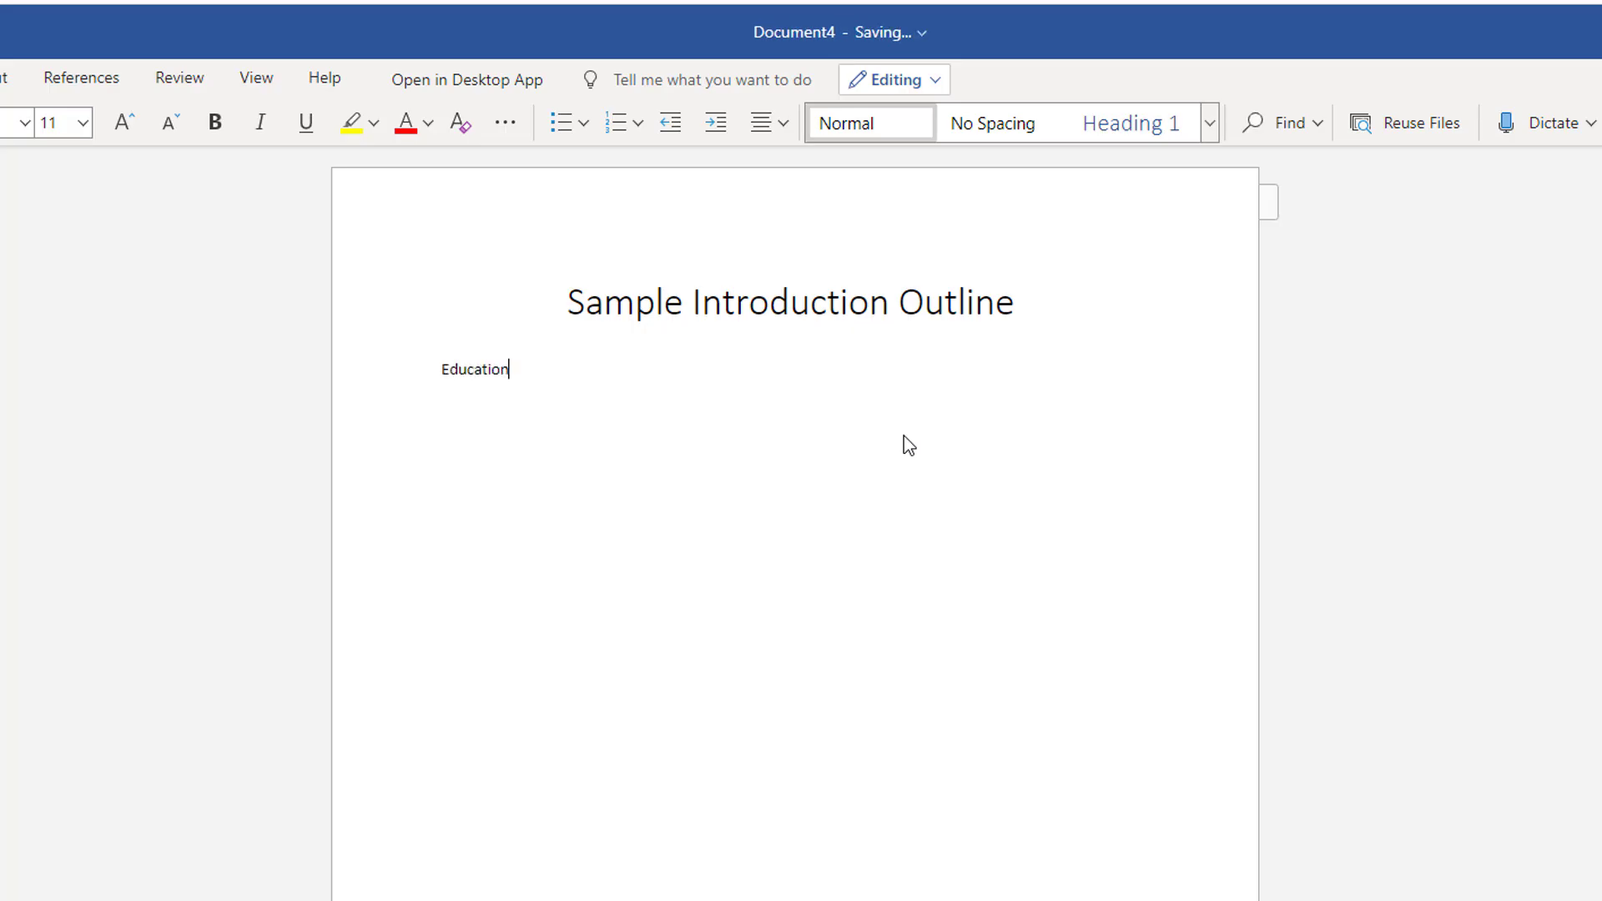
key(Return)
text(BA: Texas A&M University)
key(Return)
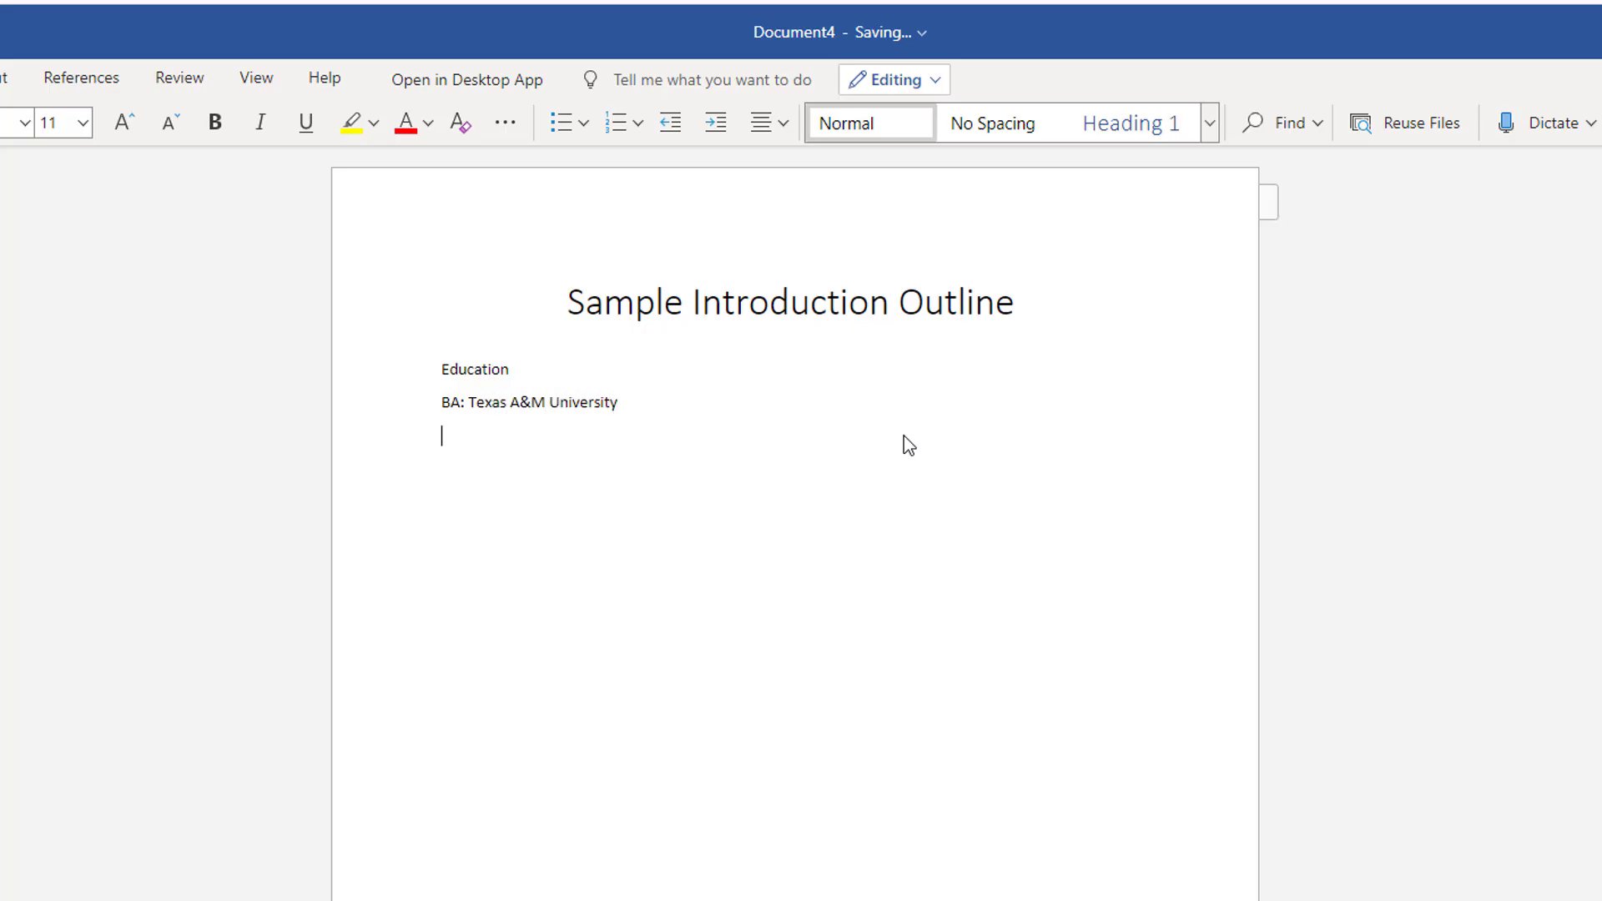
text(MA: University of Hous)
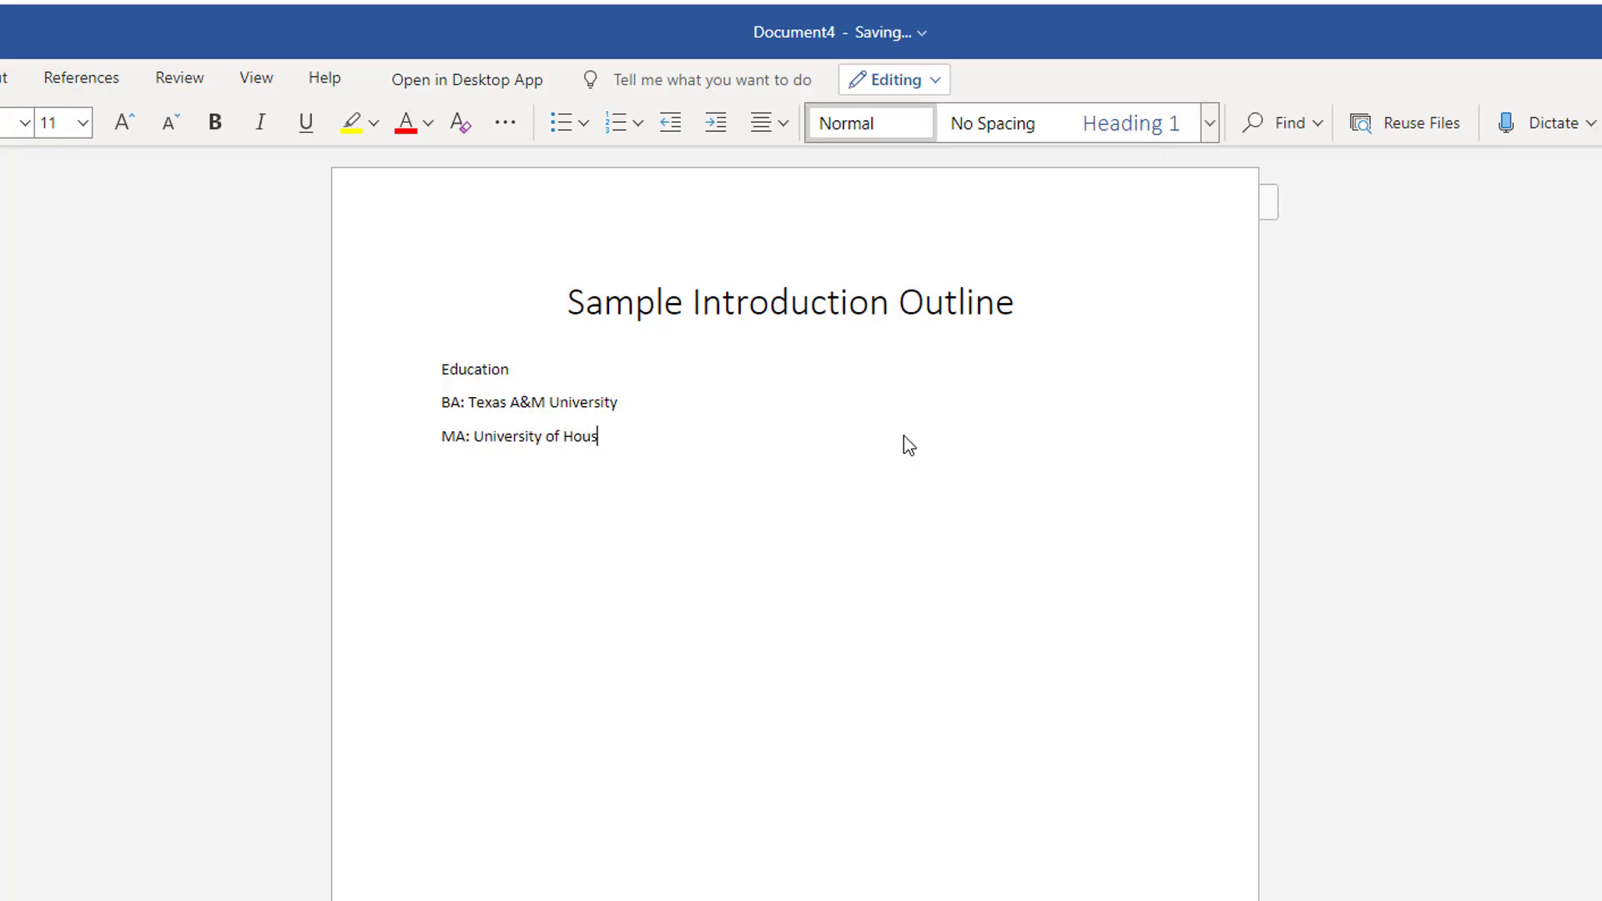
text(ton )
text(PhD: )
text(Texas Tec)
text(h University)
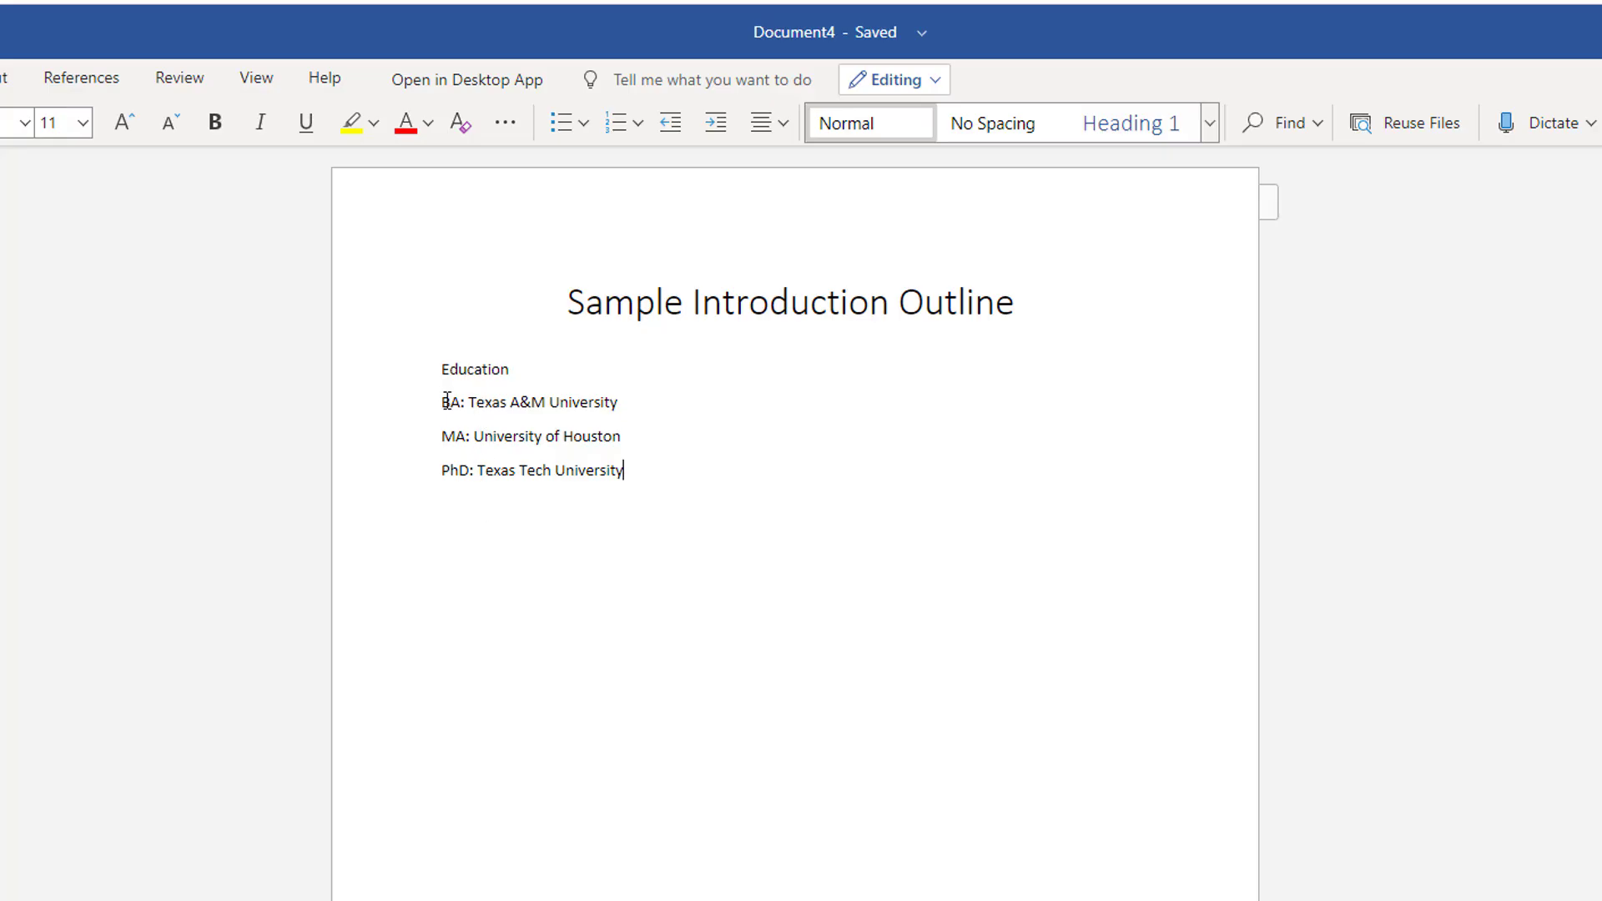
Format the BA, MA and PhD lines under Education as a bulleted list with solid round bullets.
drag(438, 404, 638, 478)
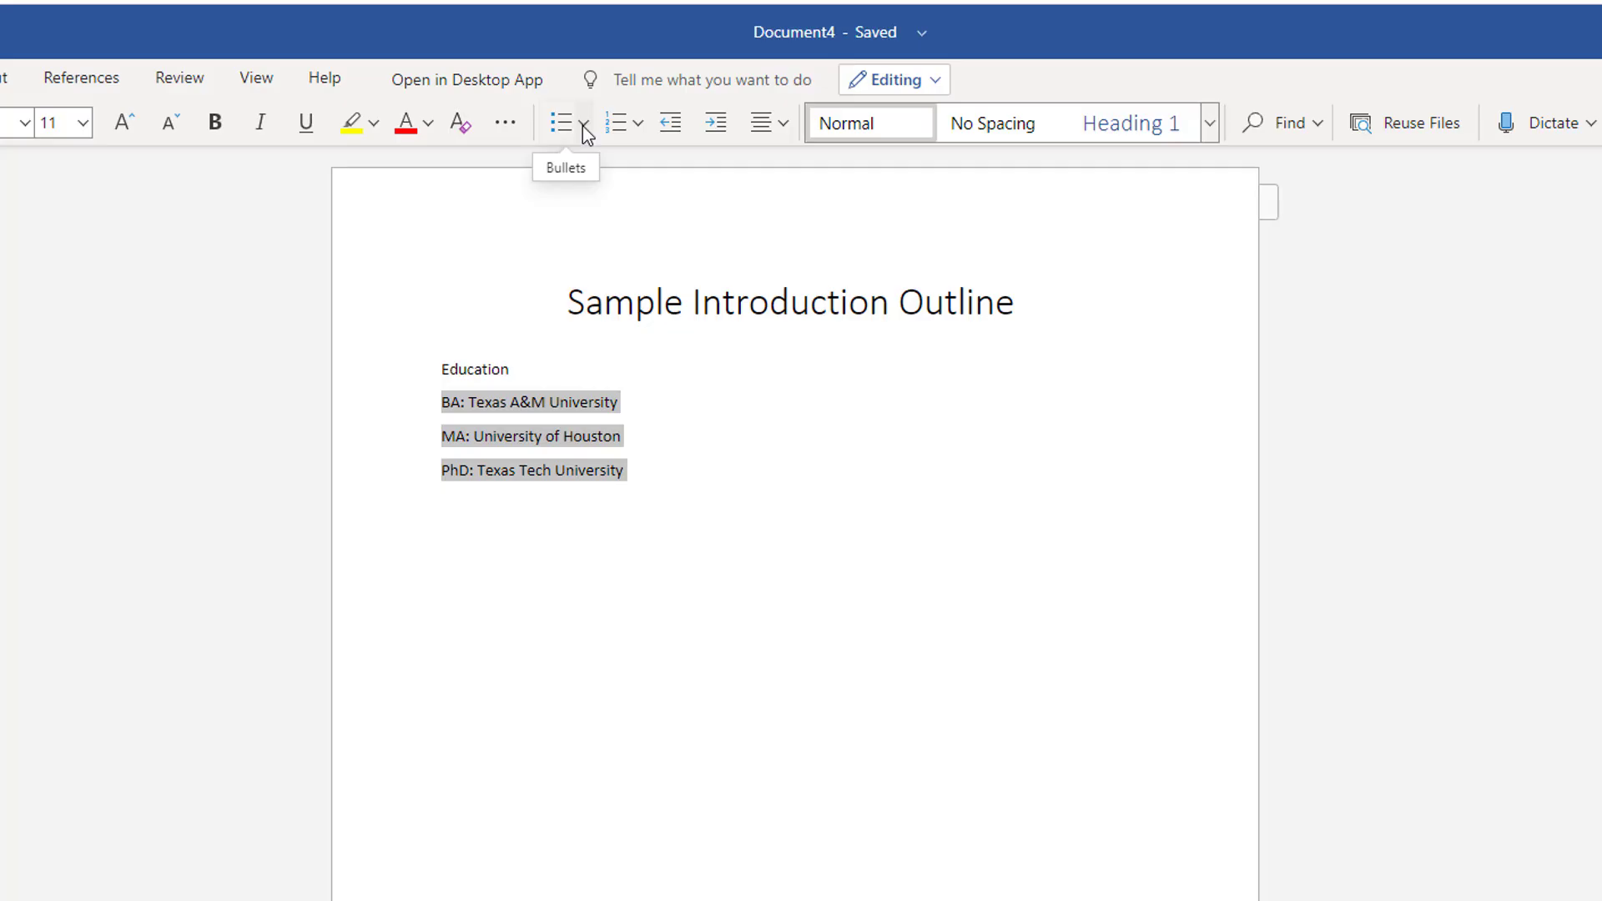
click(583, 125)
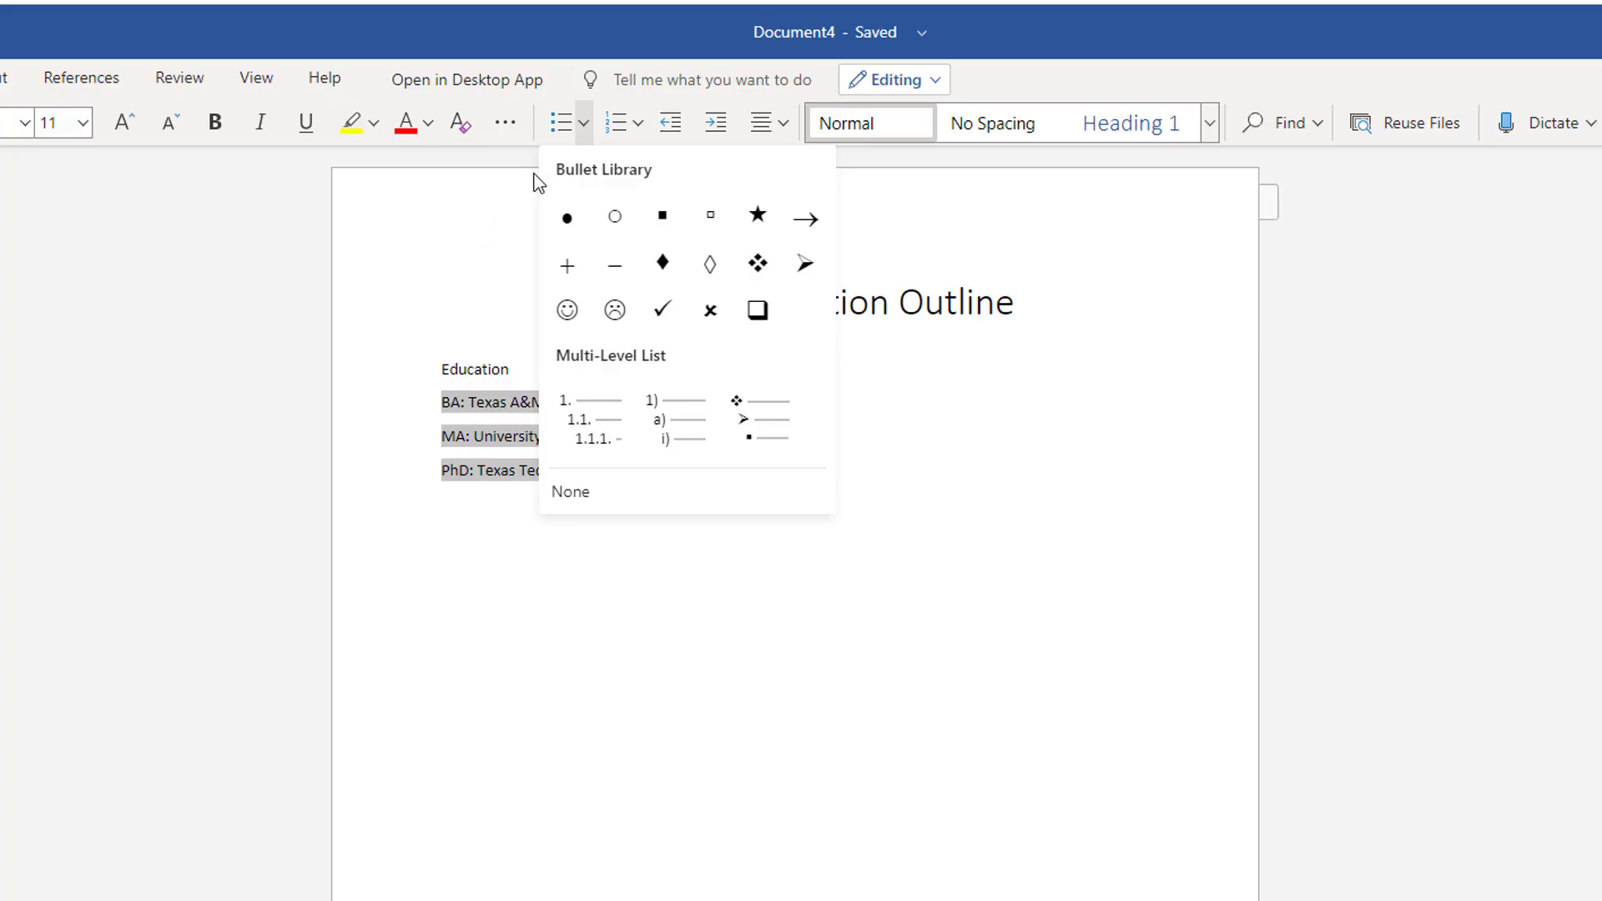
click(556, 127)
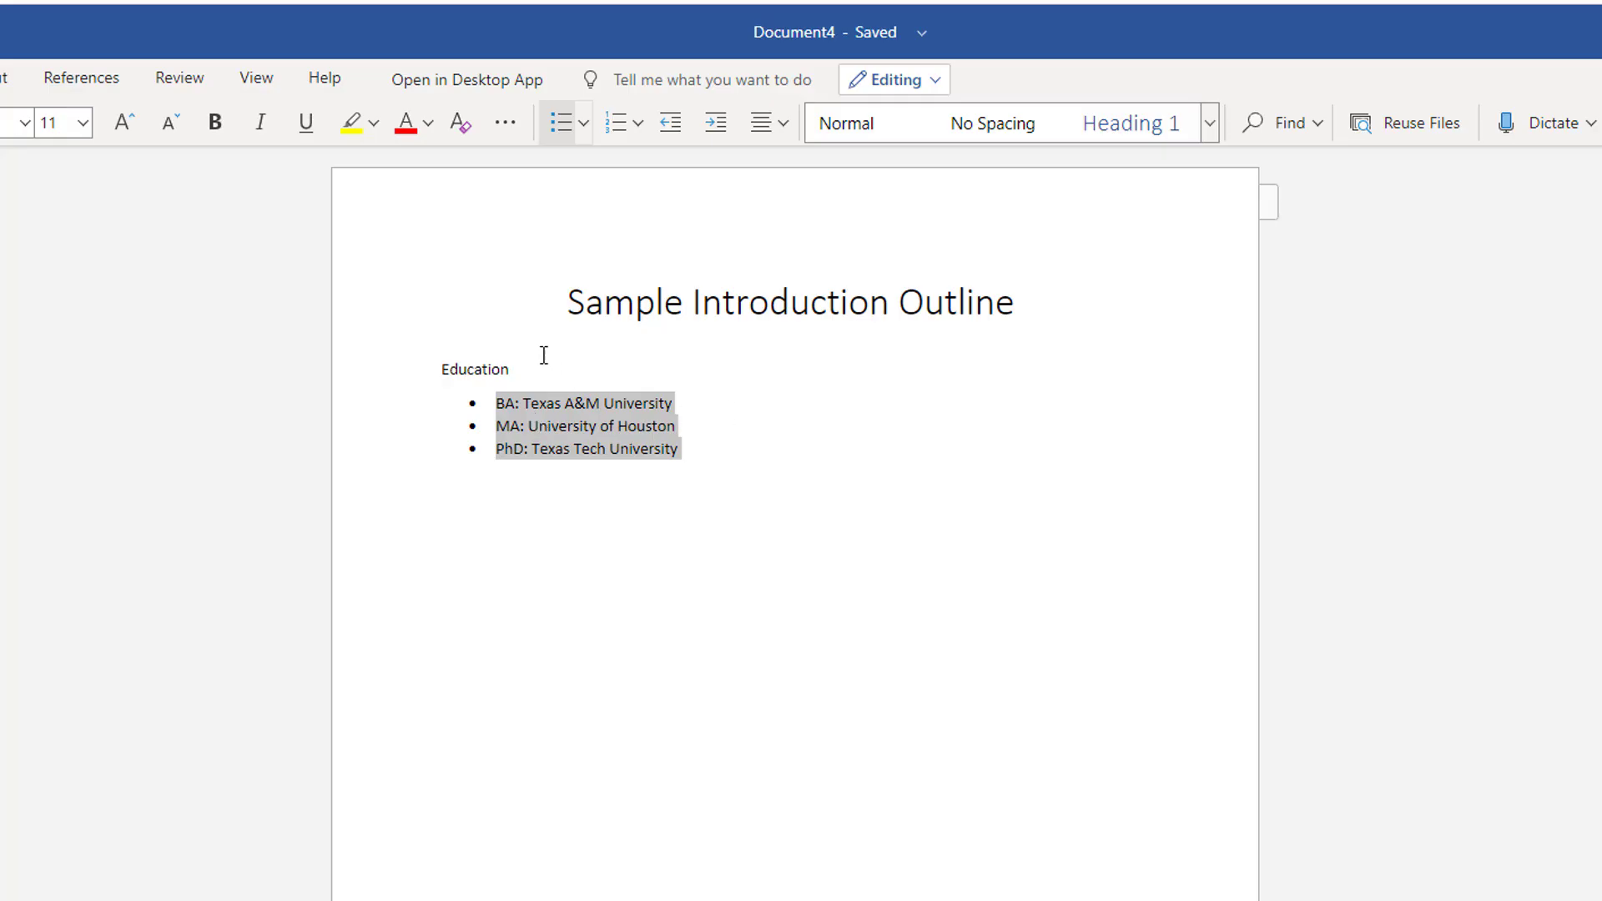
After the degree list, add an unbulleted line Hobbies (Food), followed by Garden, Eat and Cook on separate lines.
click(699, 455)
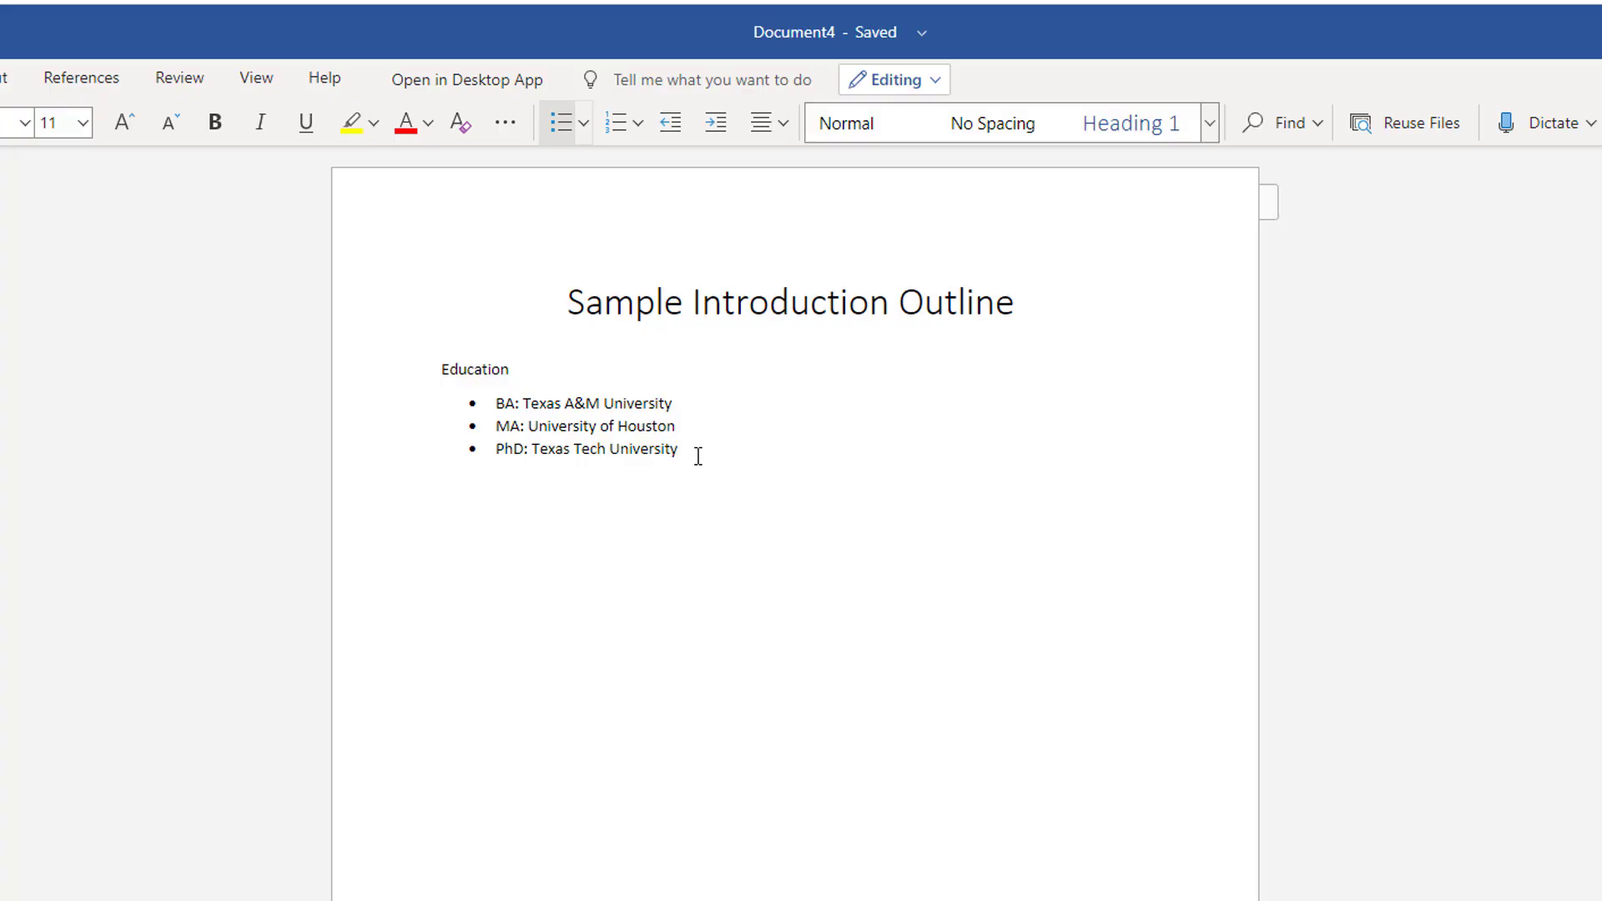
key(Return)
key(Return)
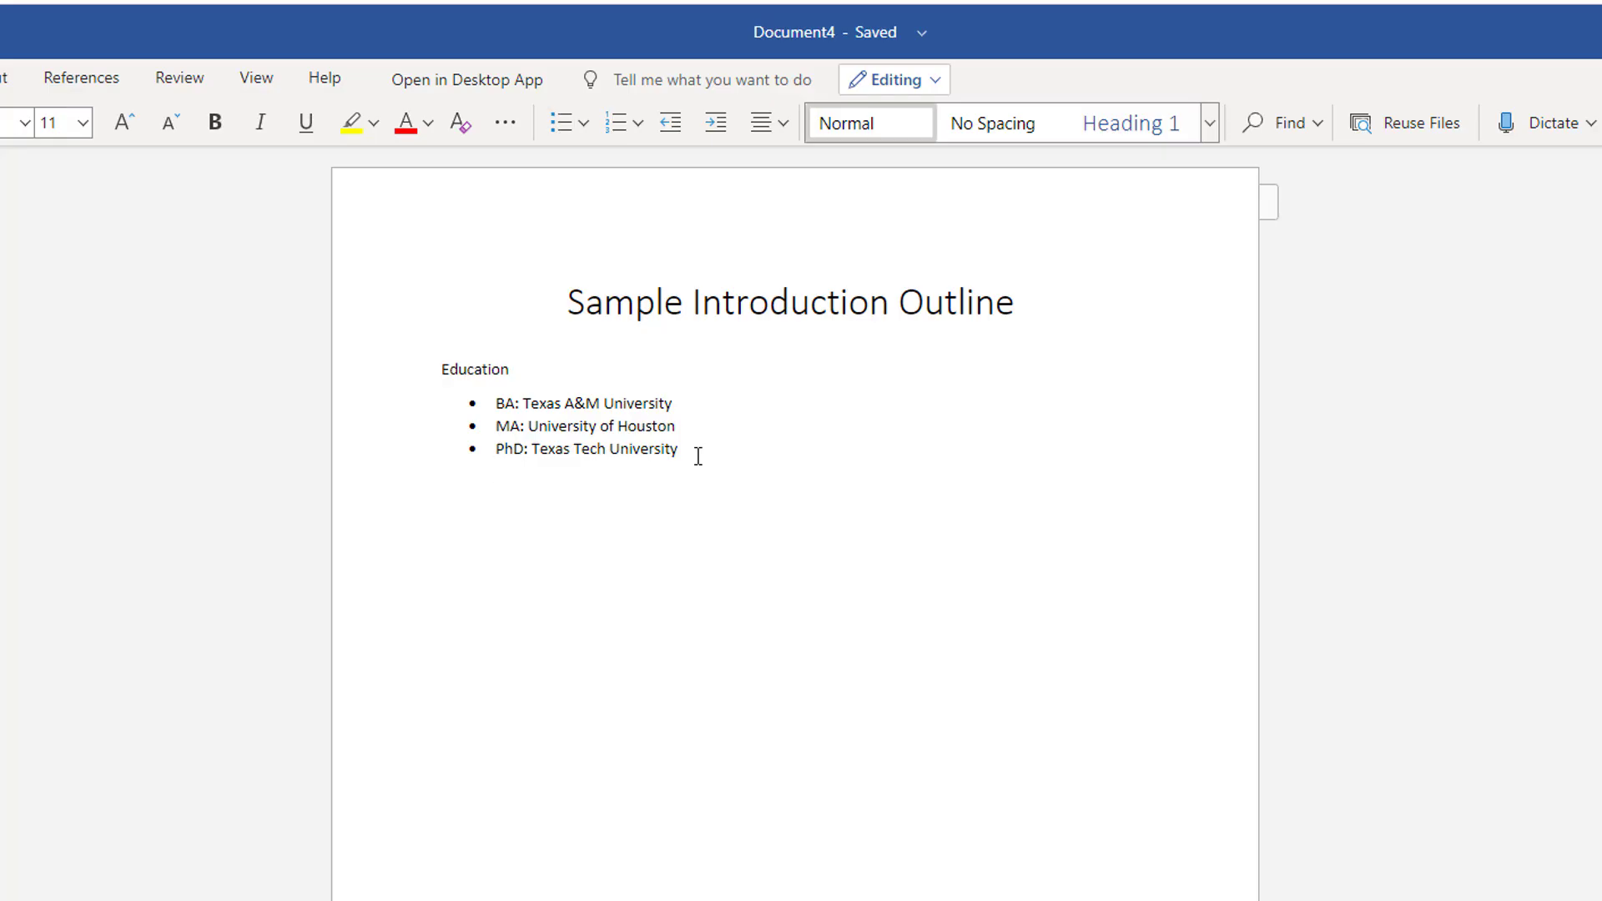
text(Hob)
key(BackSpace)
text(bbies (Food))
key(Return)
text(garden)
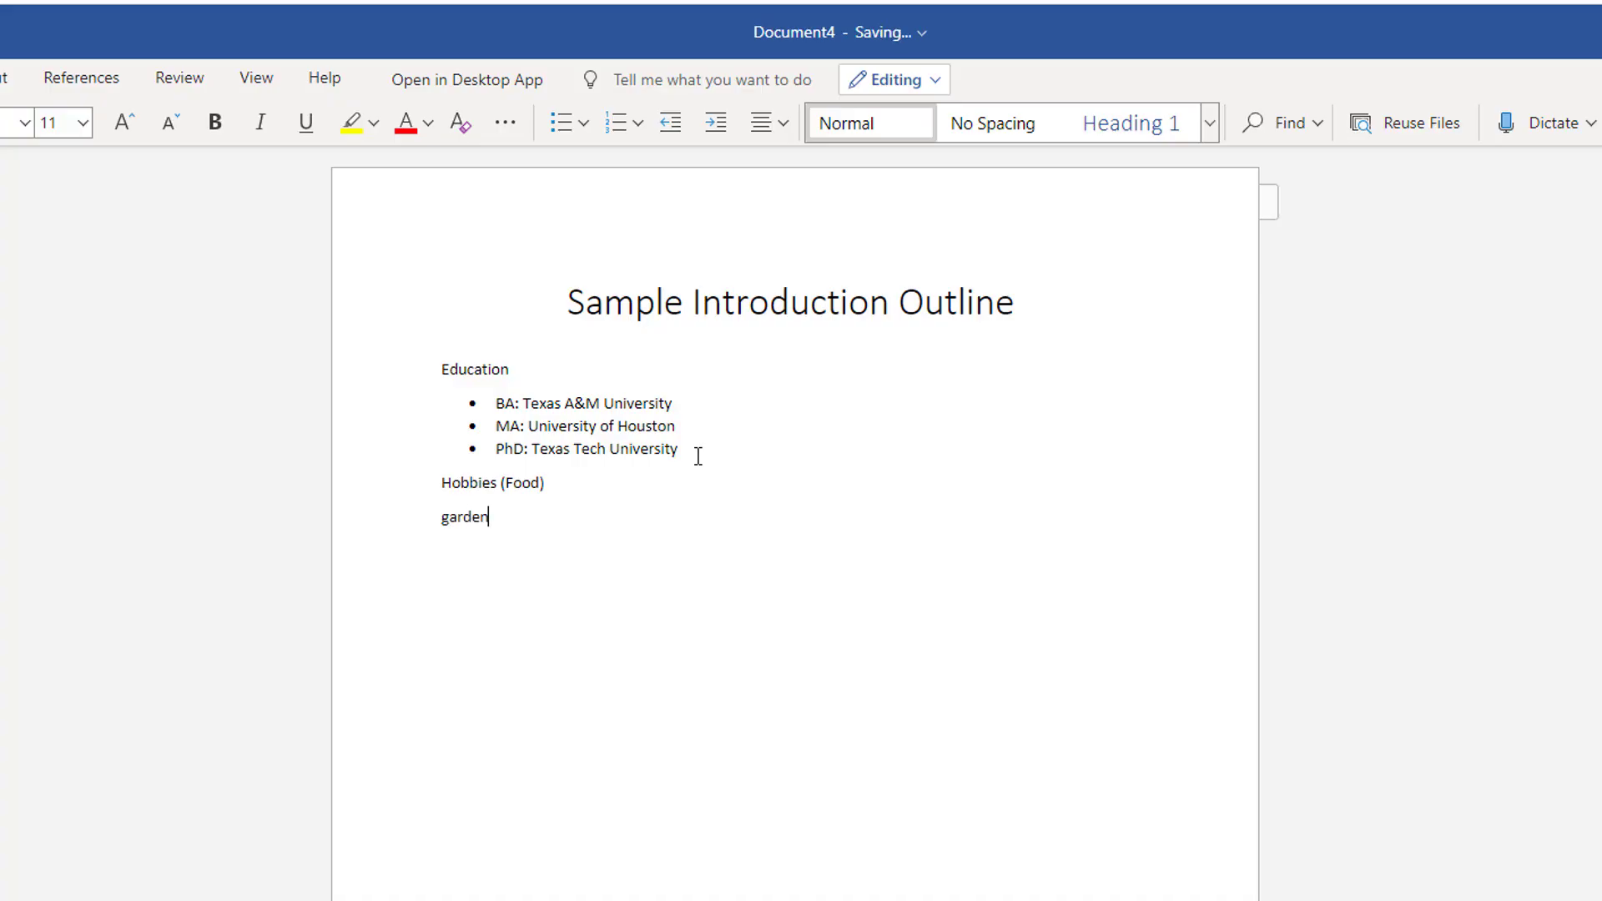
key(Return)
text(Eat)
key(Return)
text(Cook)
Format the Garden, Eat and Cook lines as a bulleted list.
drag(443, 517, 501, 586)
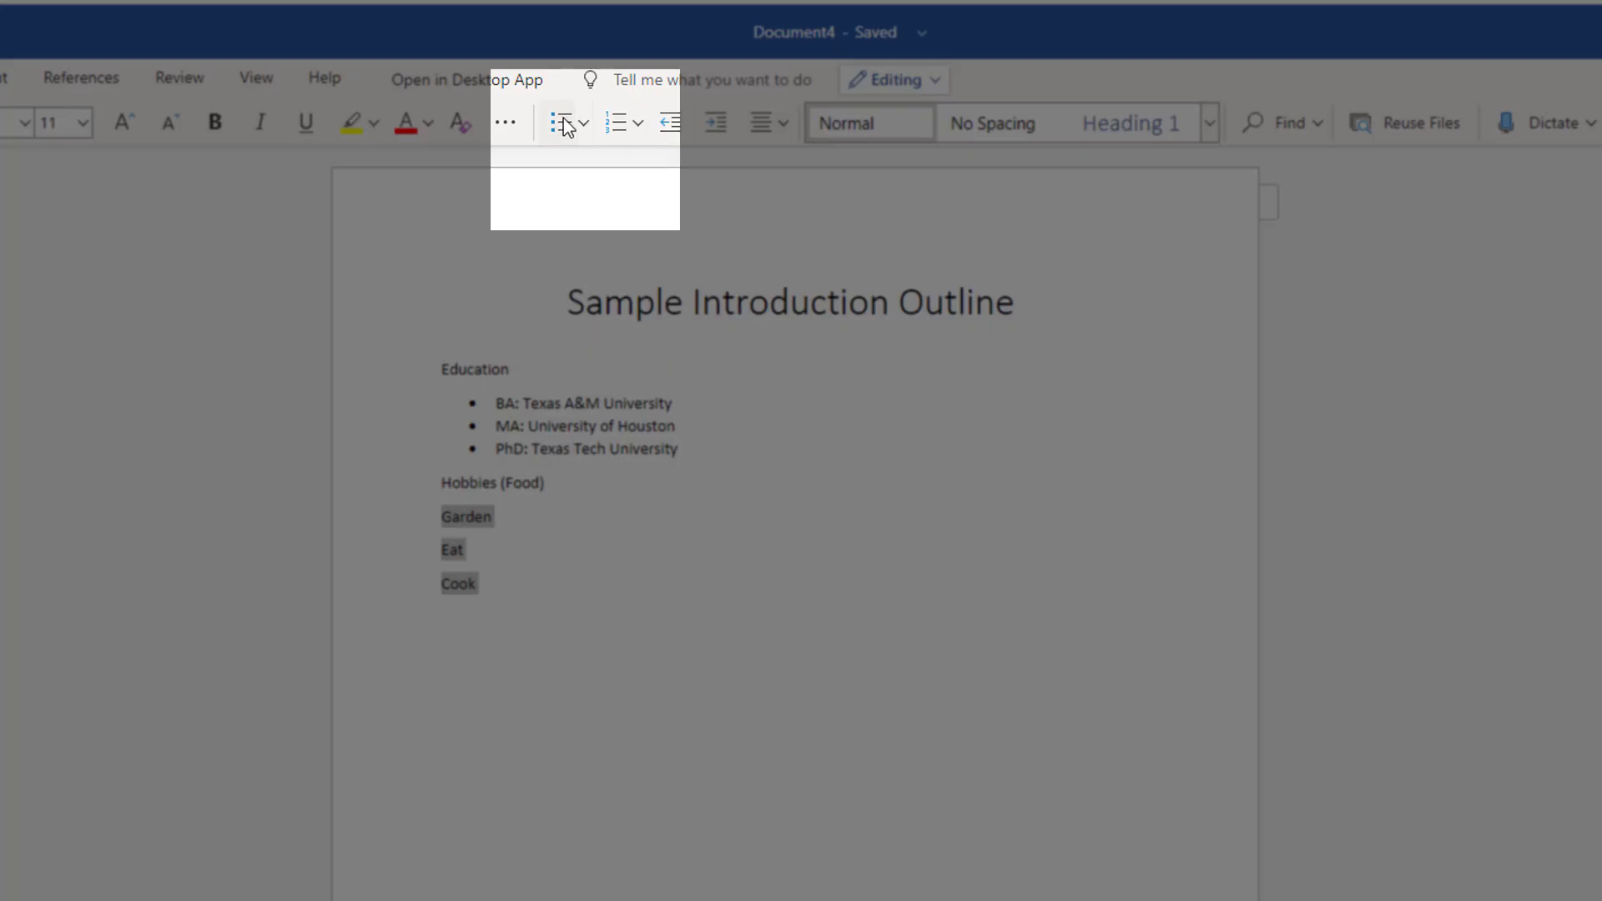
click(567, 127)
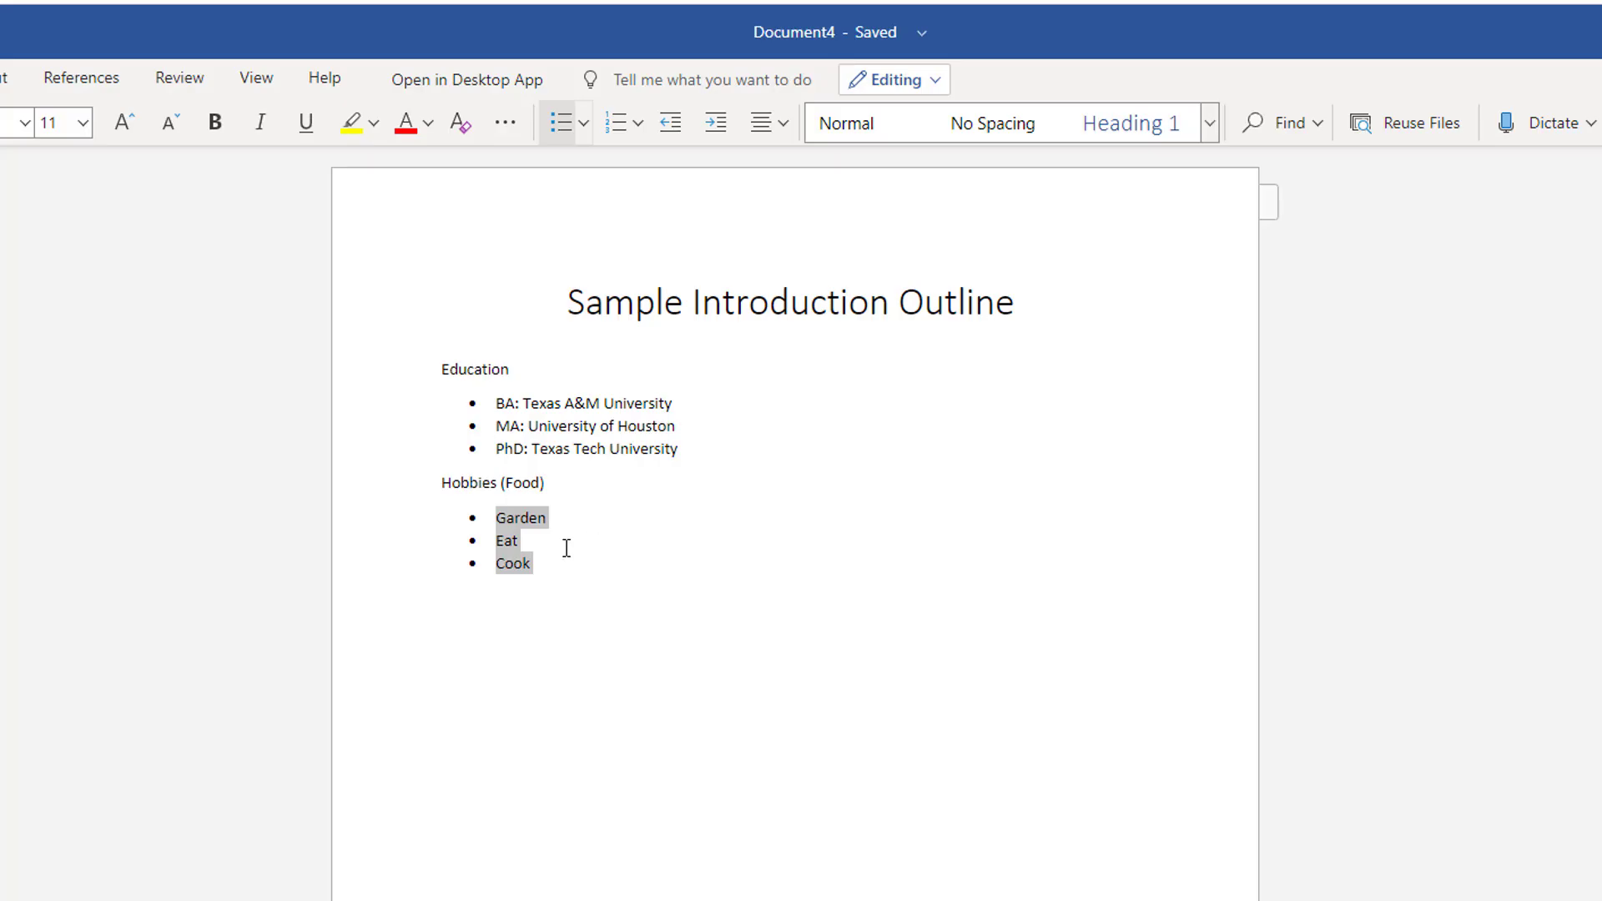
Add Savory food and Decorate cake as sub-bullets indented one level below Cook.
click(562, 561)
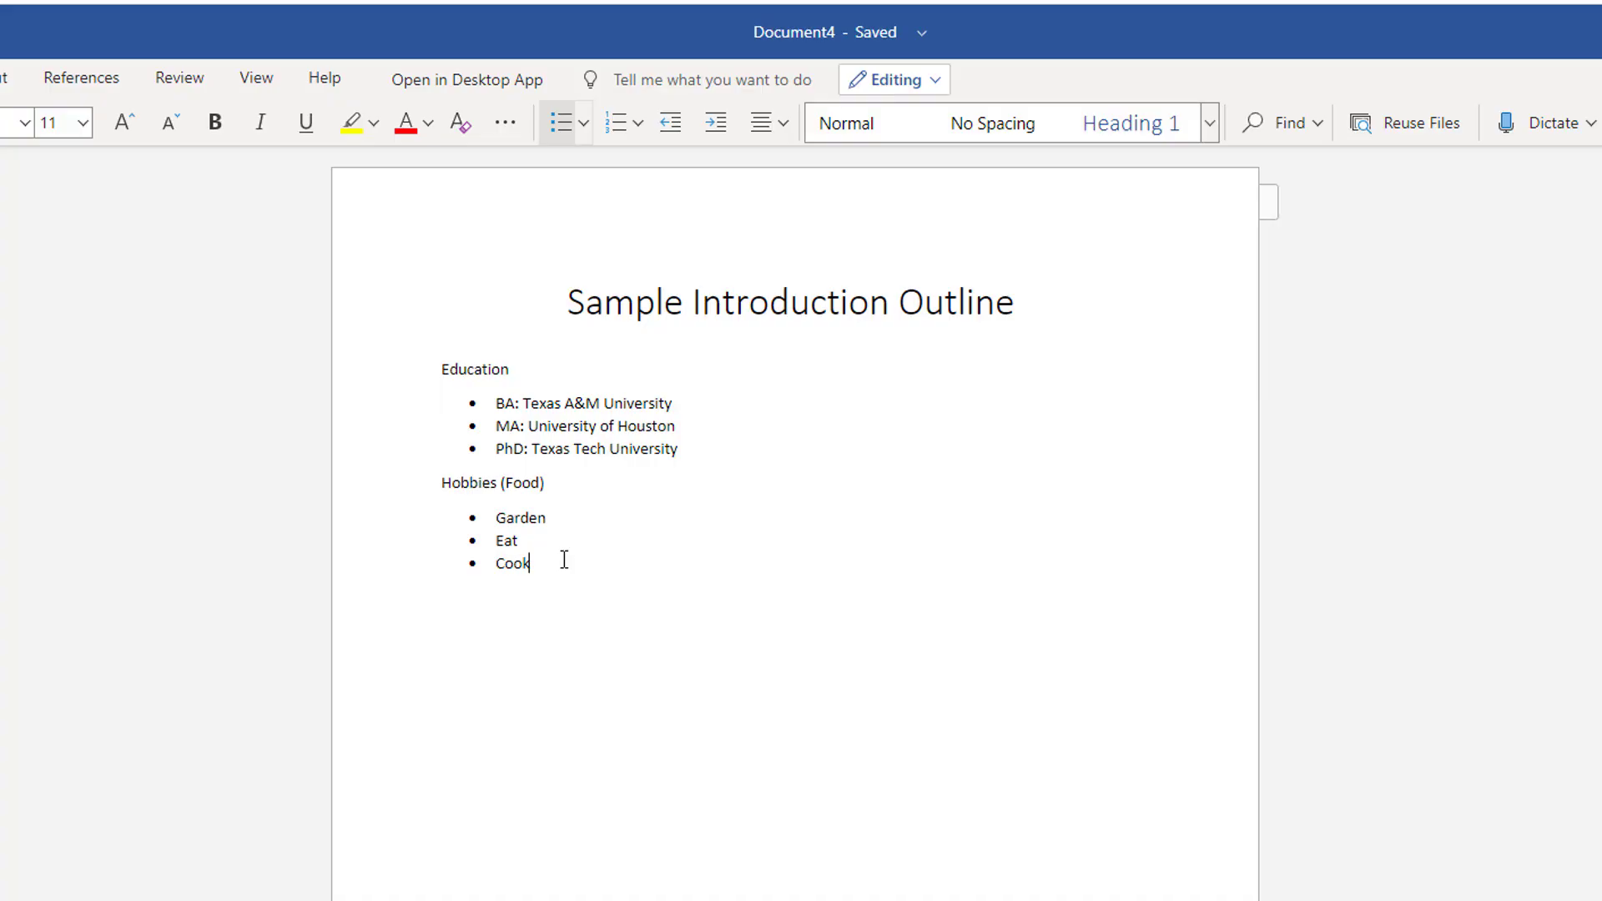
text(Savory food)
key(Return)
text(decorate cake)
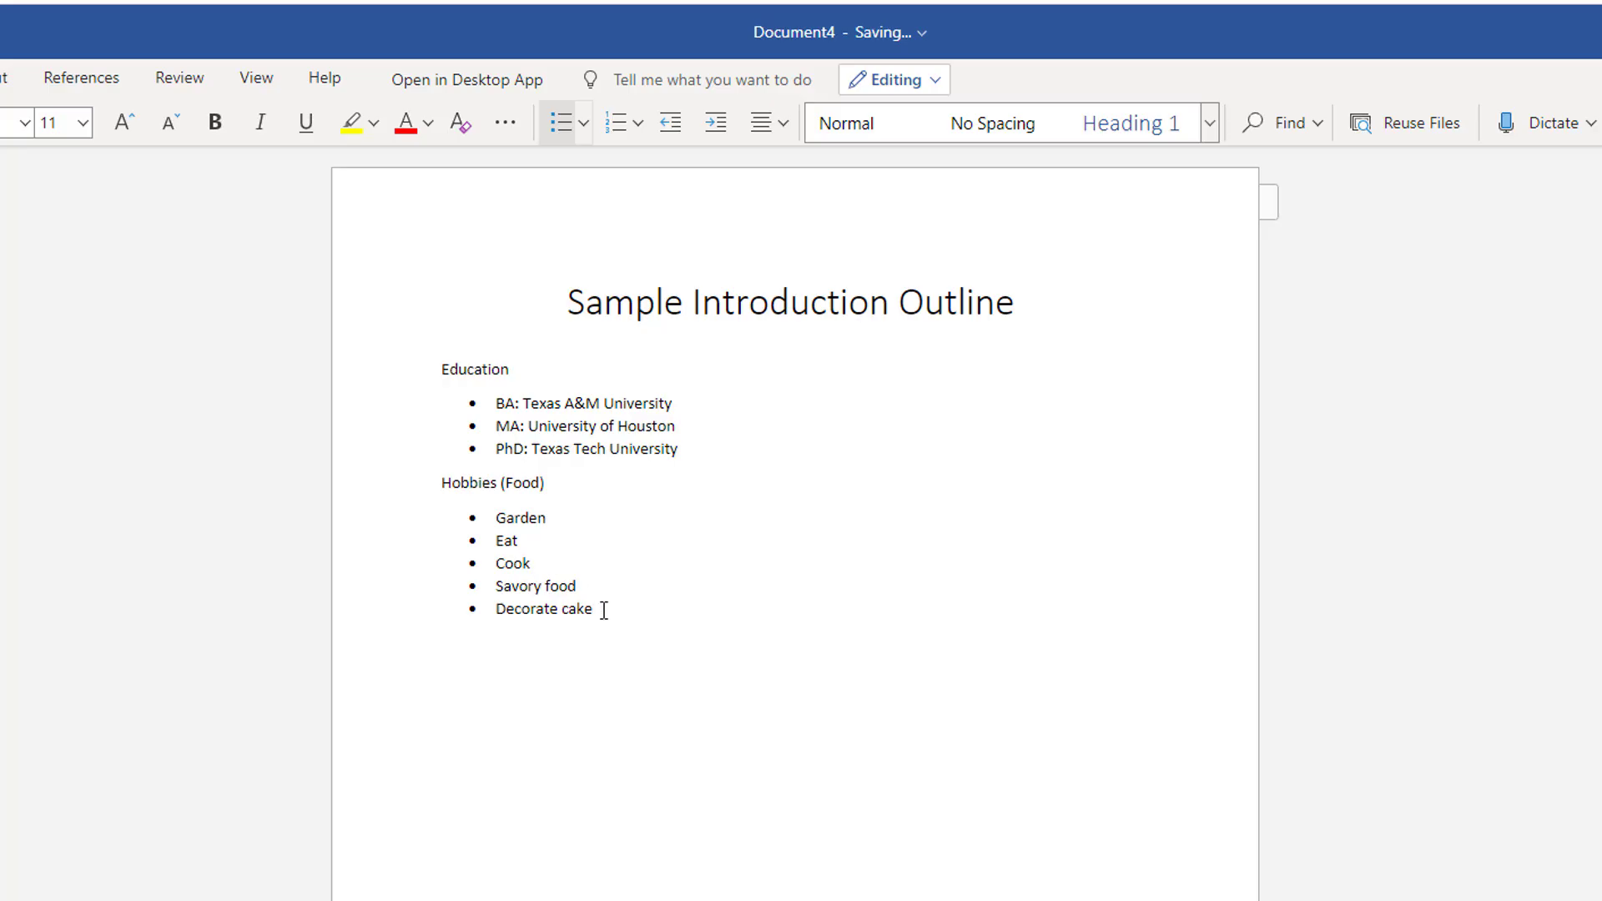
drag(604, 610, 494, 585)
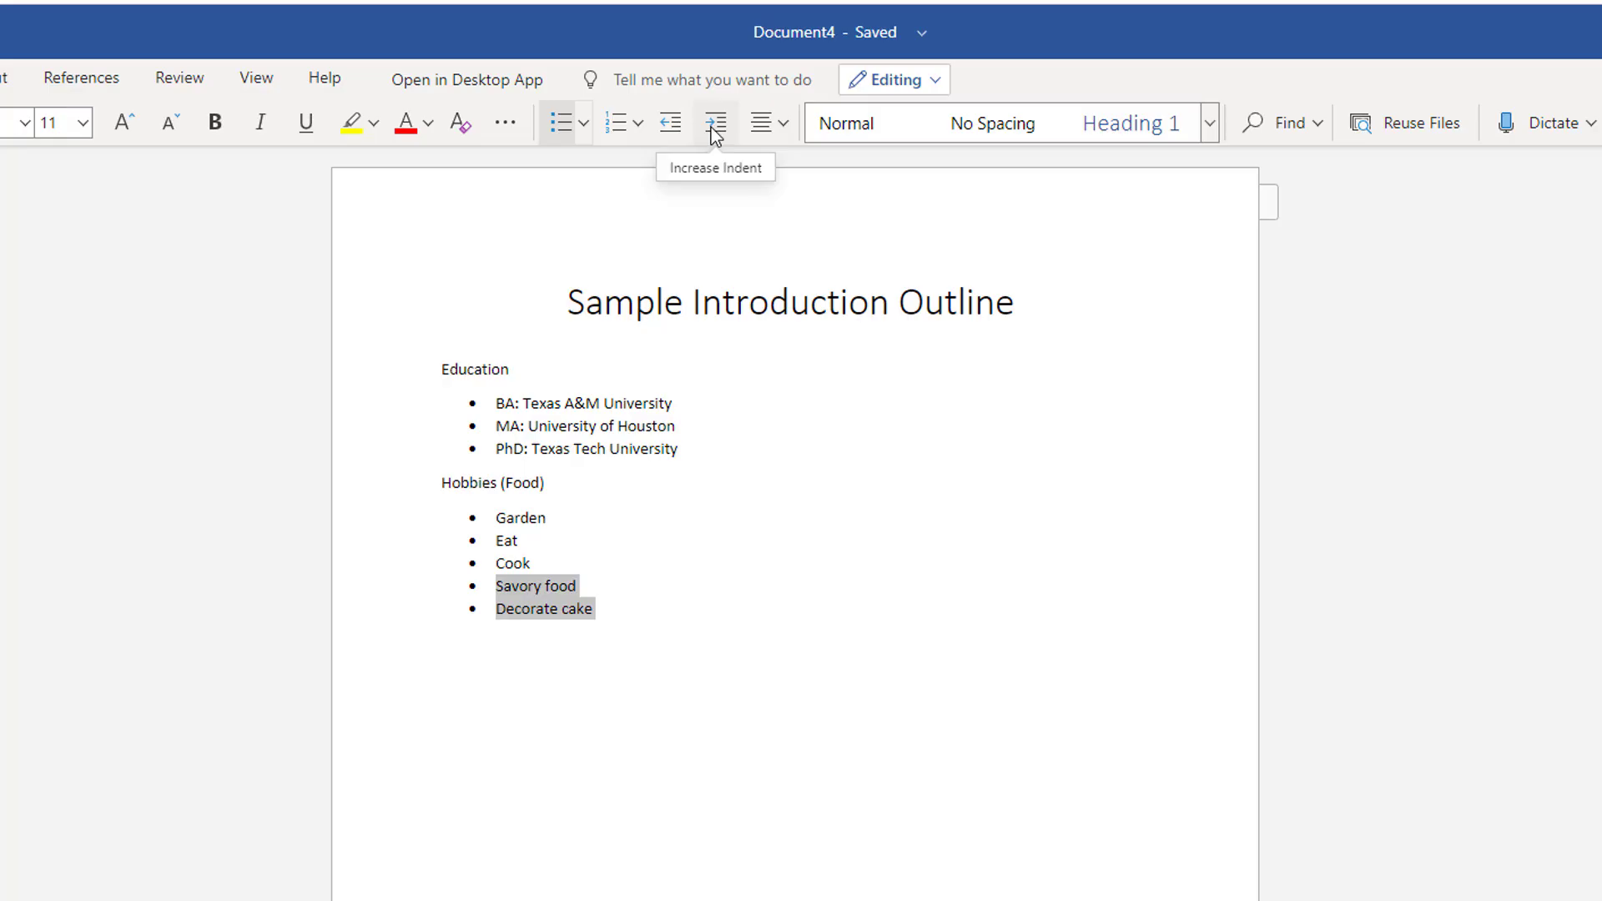
click(715, 125)
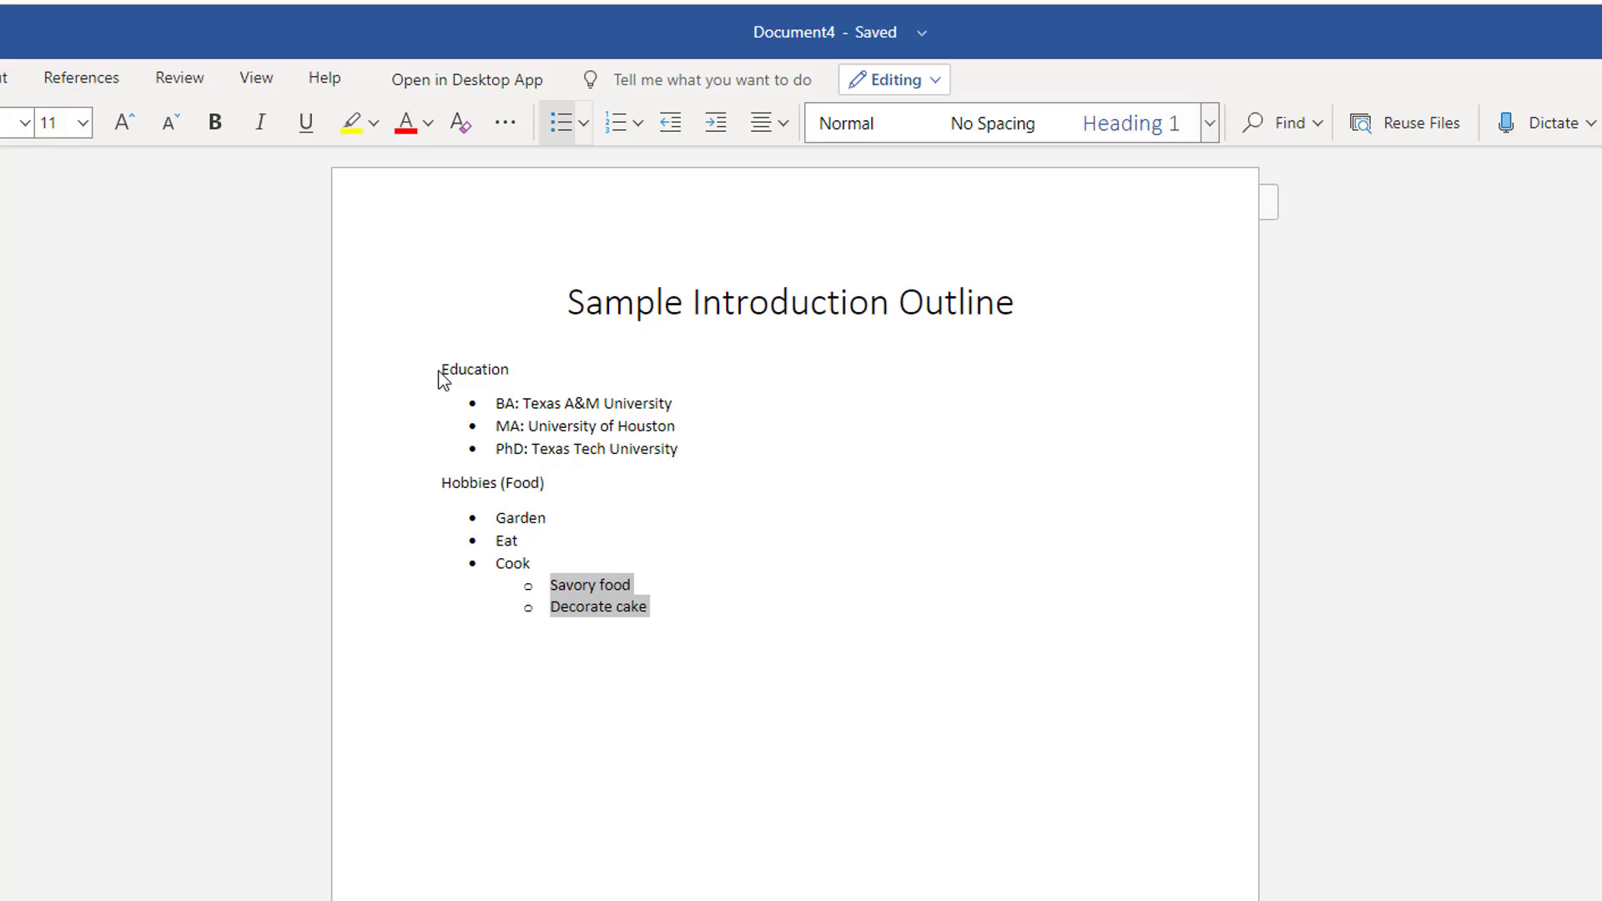
Apply the 1) a) i) multi-level list format to the whole outline from Education to Decorate cake.
drag(448, 369, 653, 553)
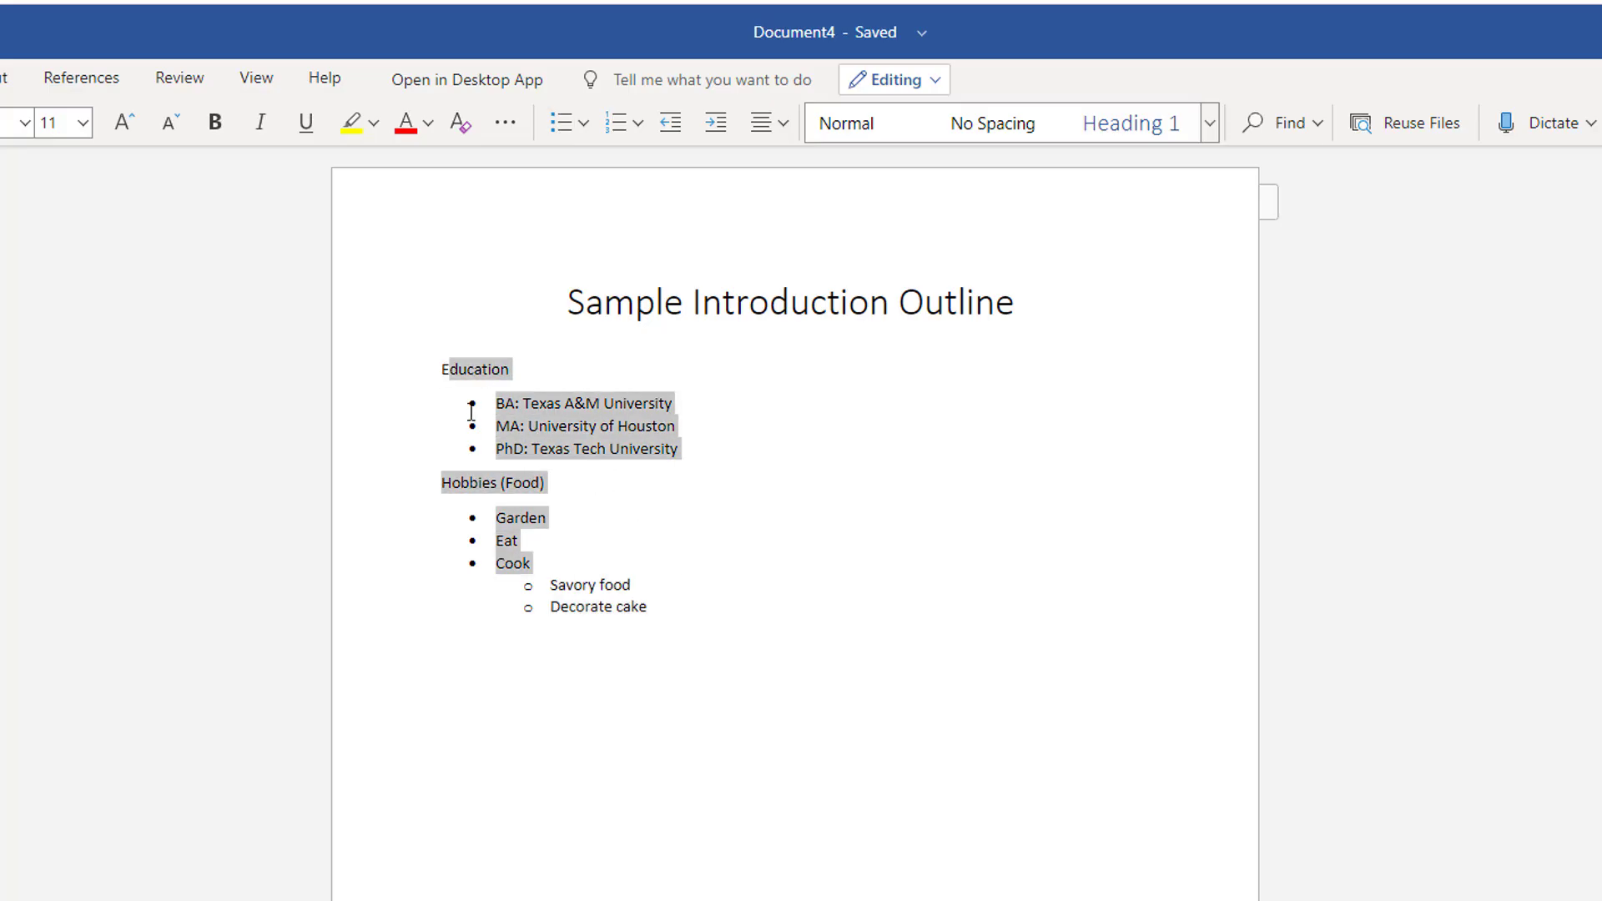
drag(443, 369, 727, 663)
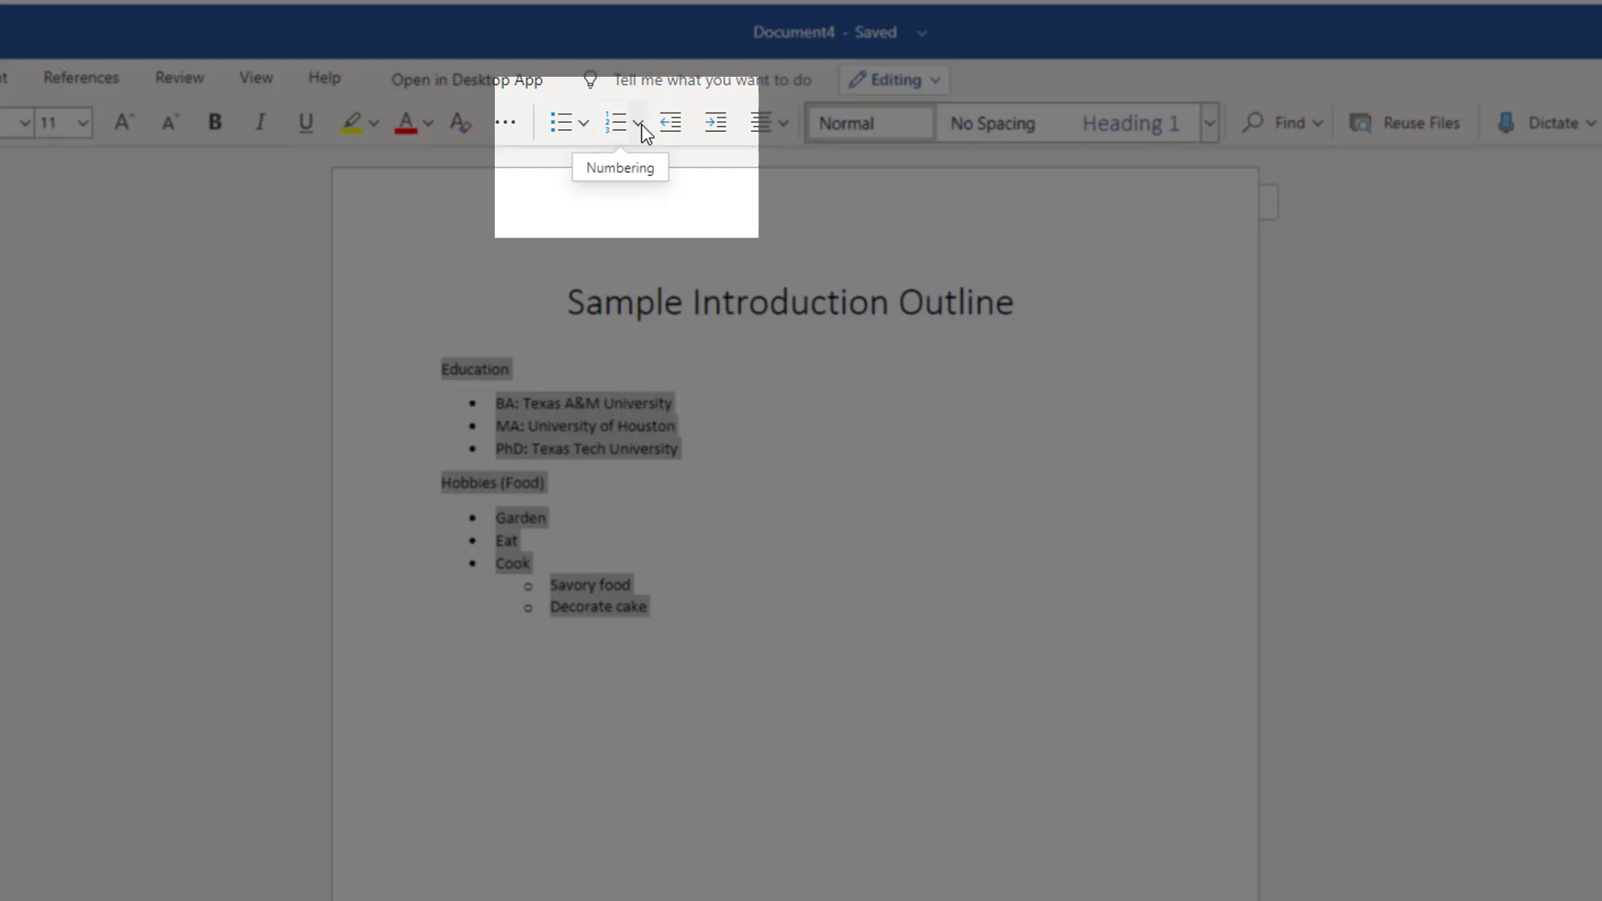
click(639, 129)
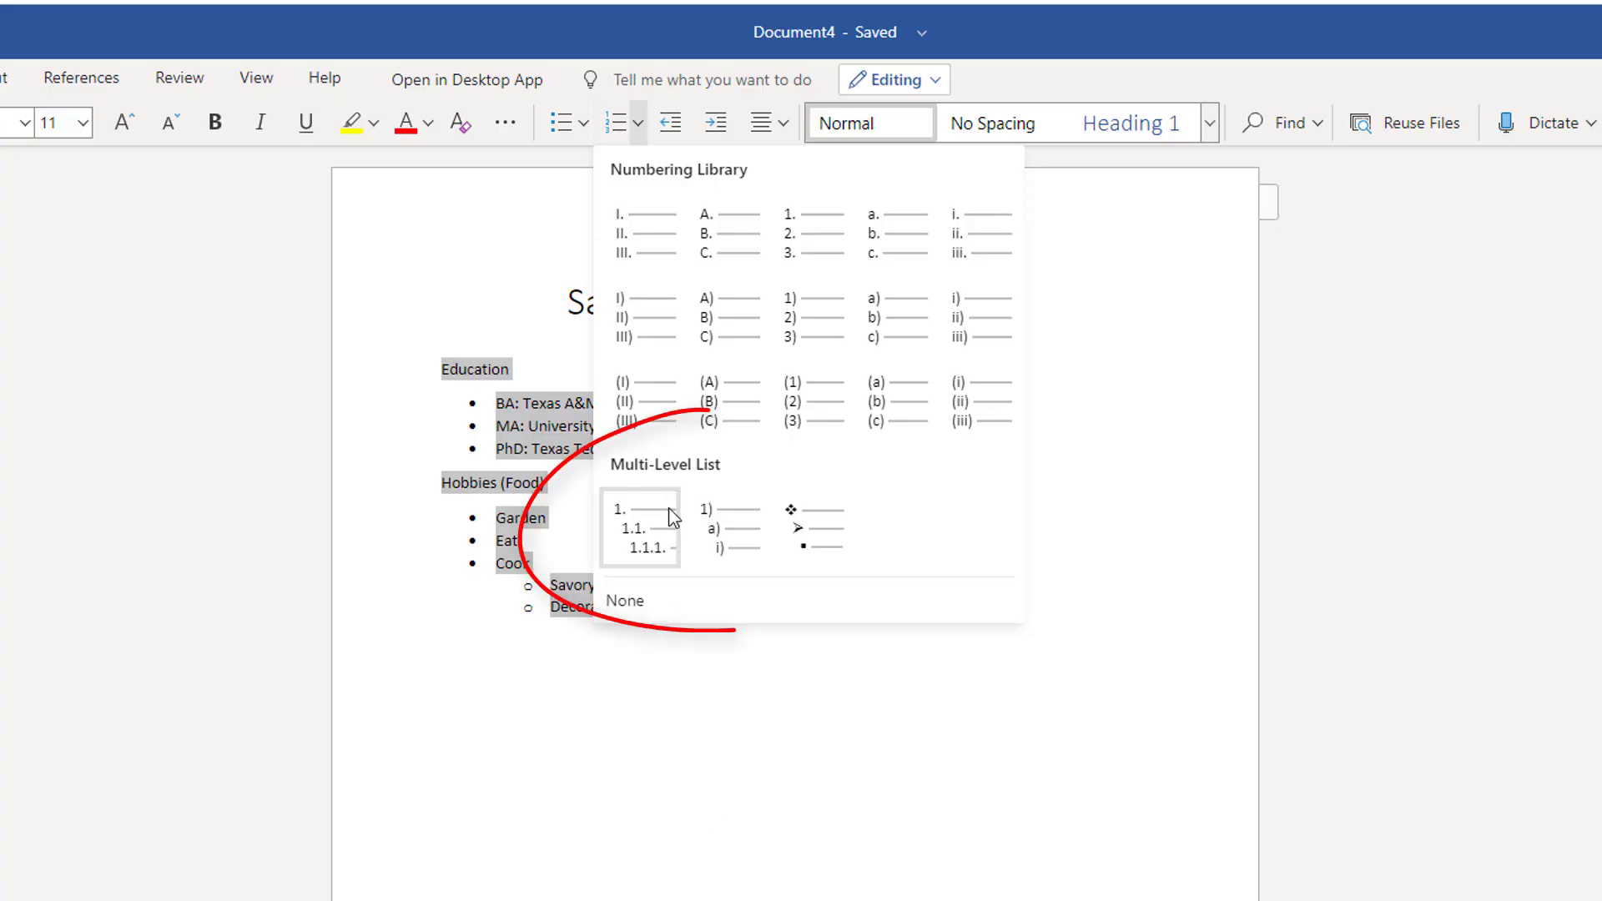
click(727, 524)
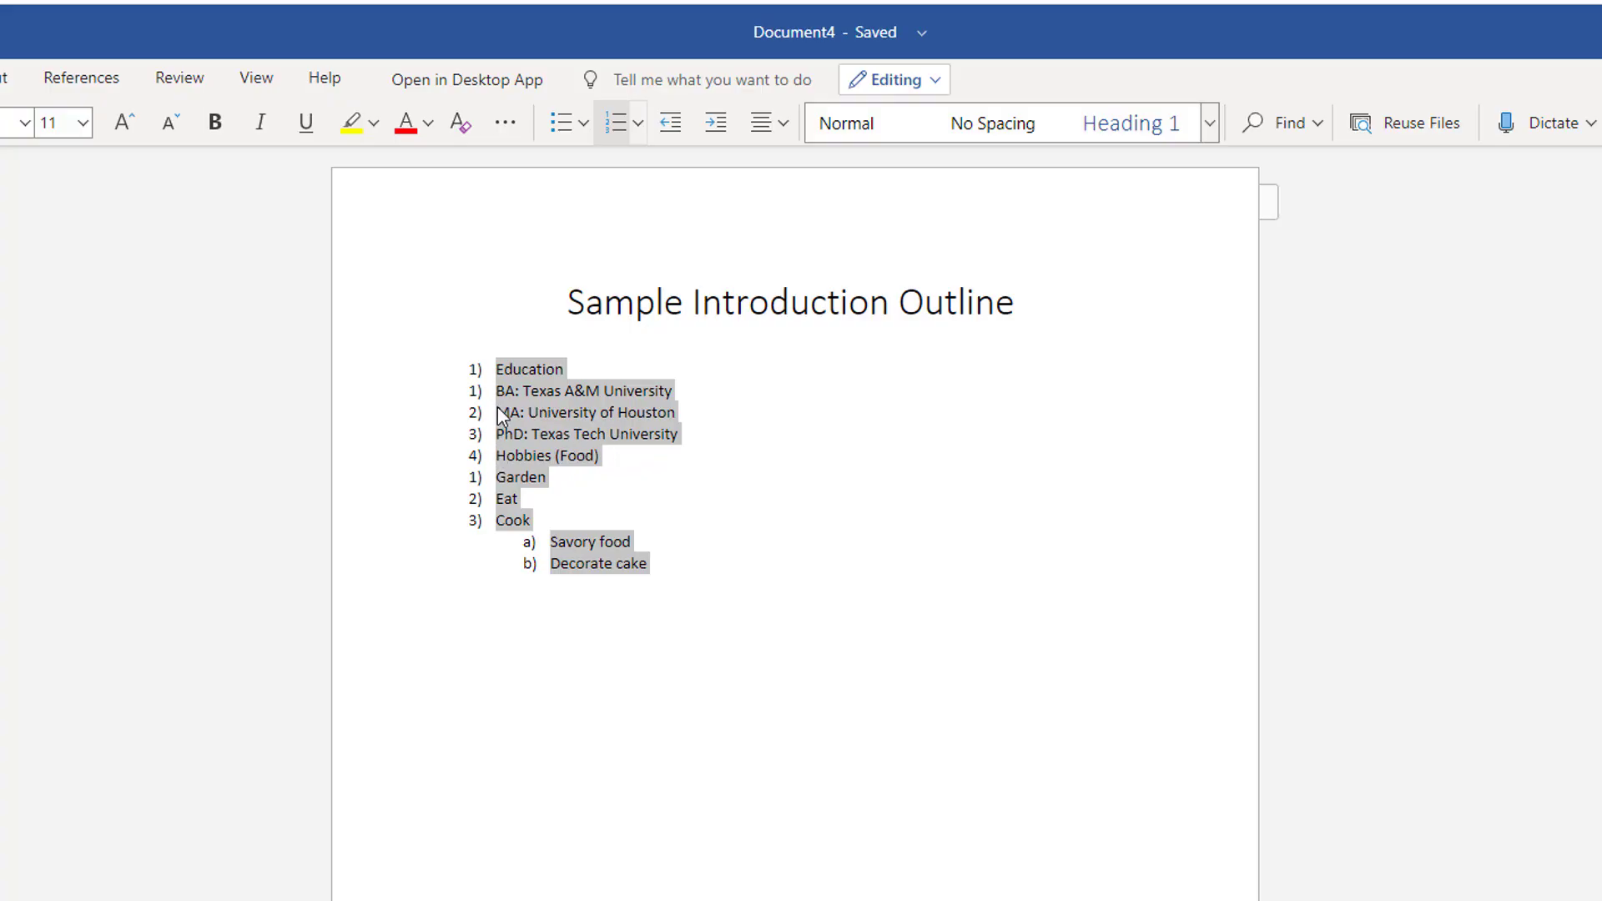
Indent the BA, MA and PhD lines one list level so they fall under Education.
click(589, 400)
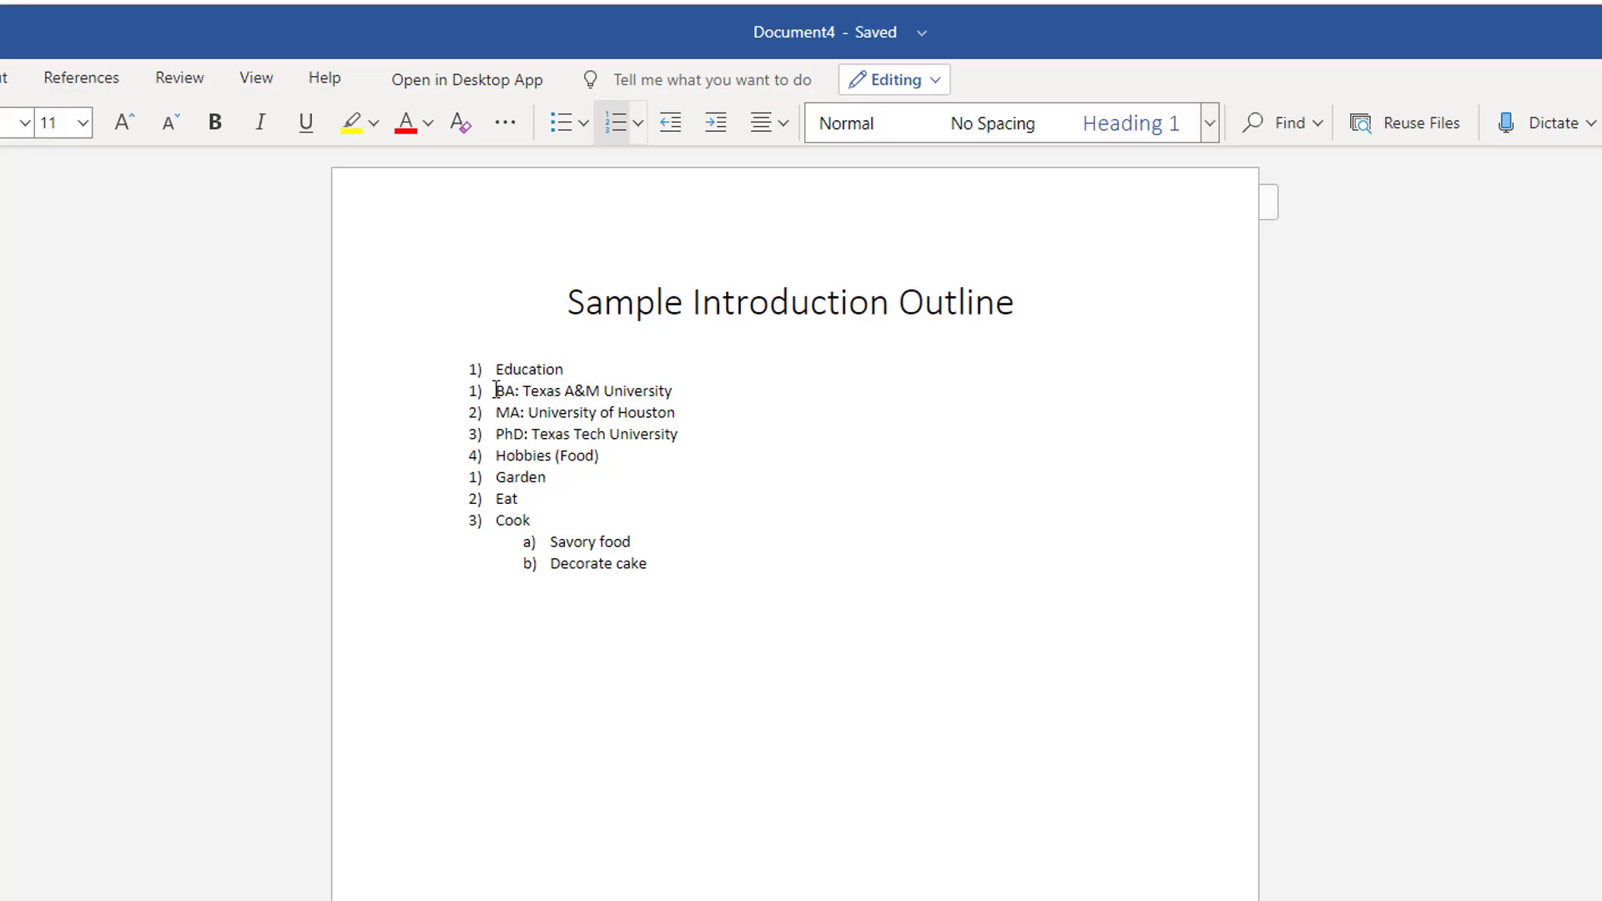
drag(496, 391, 703, 432)
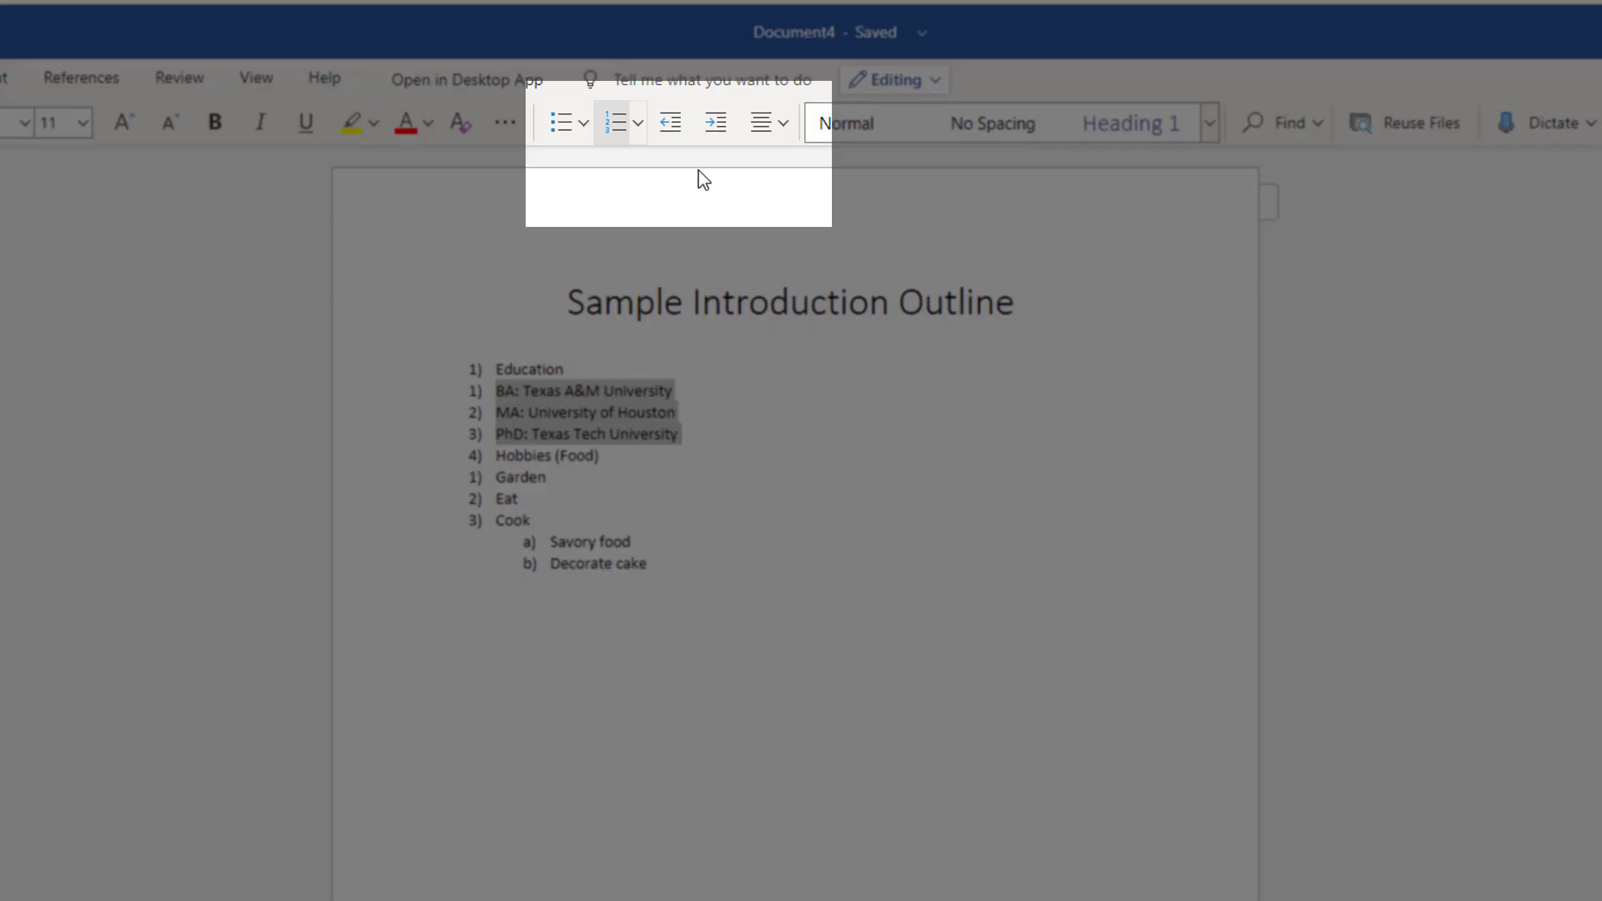
click(718, 131)
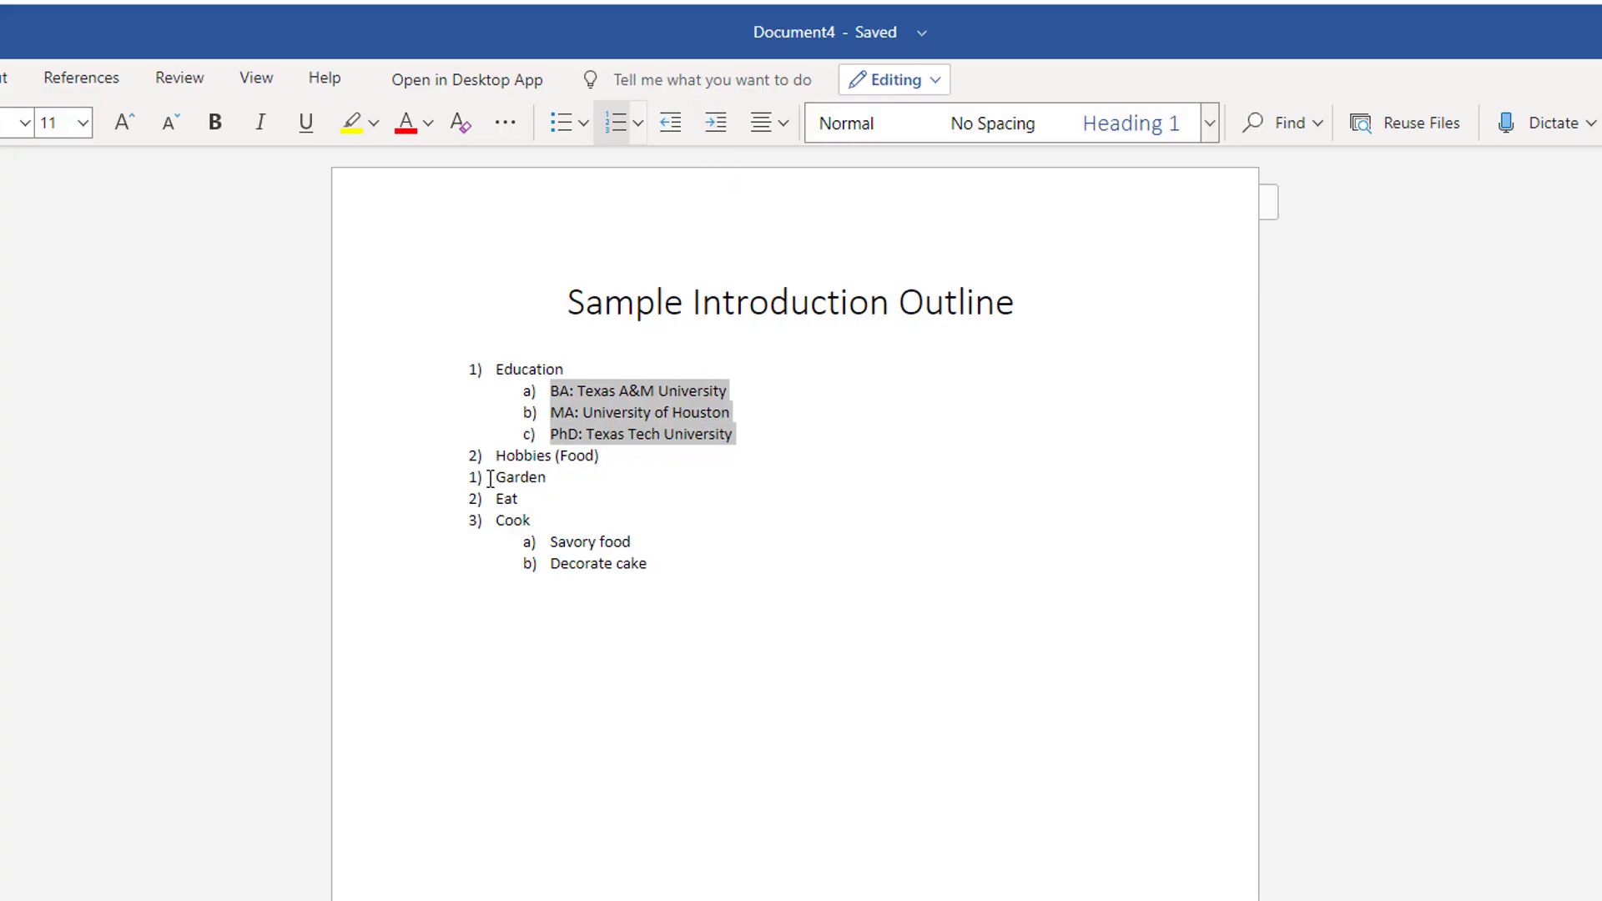
Indent Garden, Eat and Cook one level under Hobbies (Food), and Savory food and Decorate cake one level under Cook.
drag(495, 477, 537, 523)
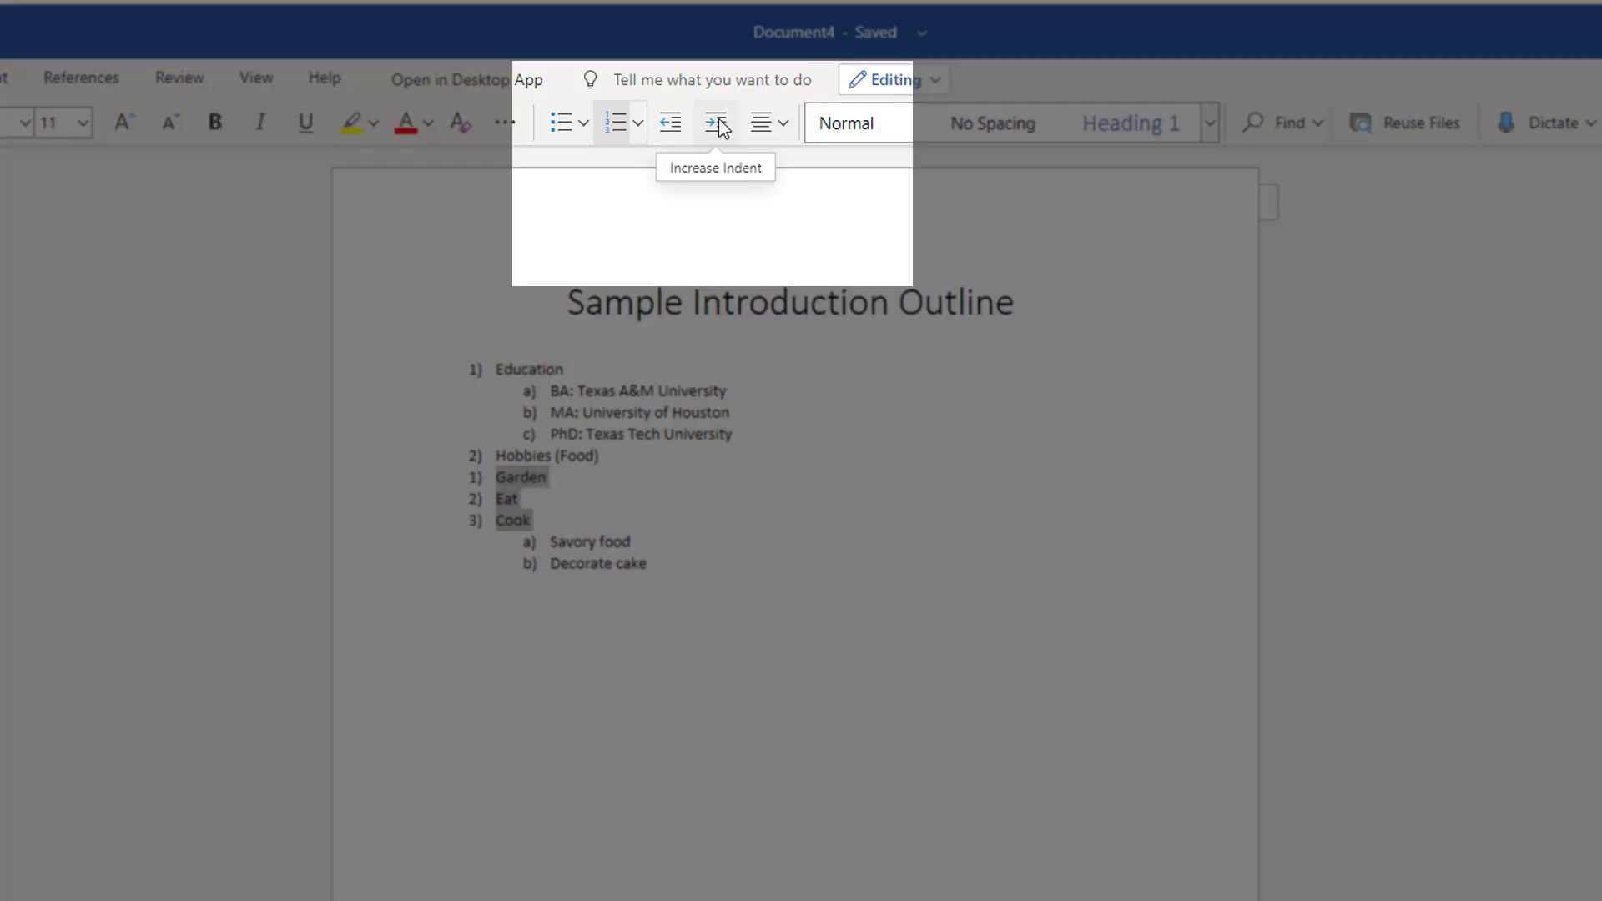
click(718, 122)
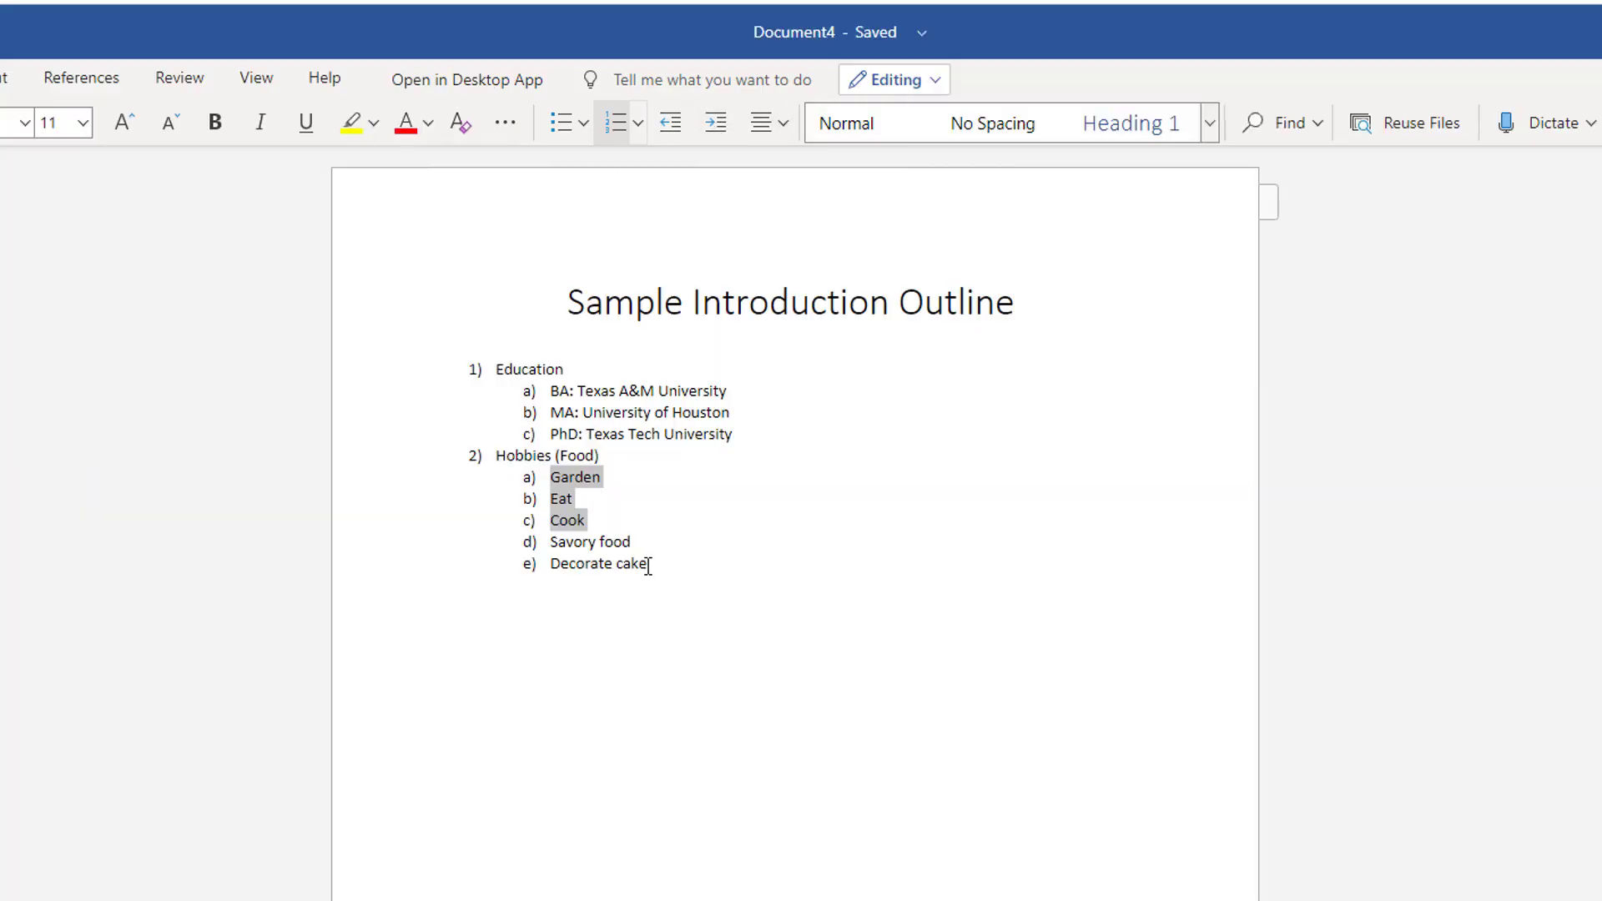
drag(649, 566, 553, 557)
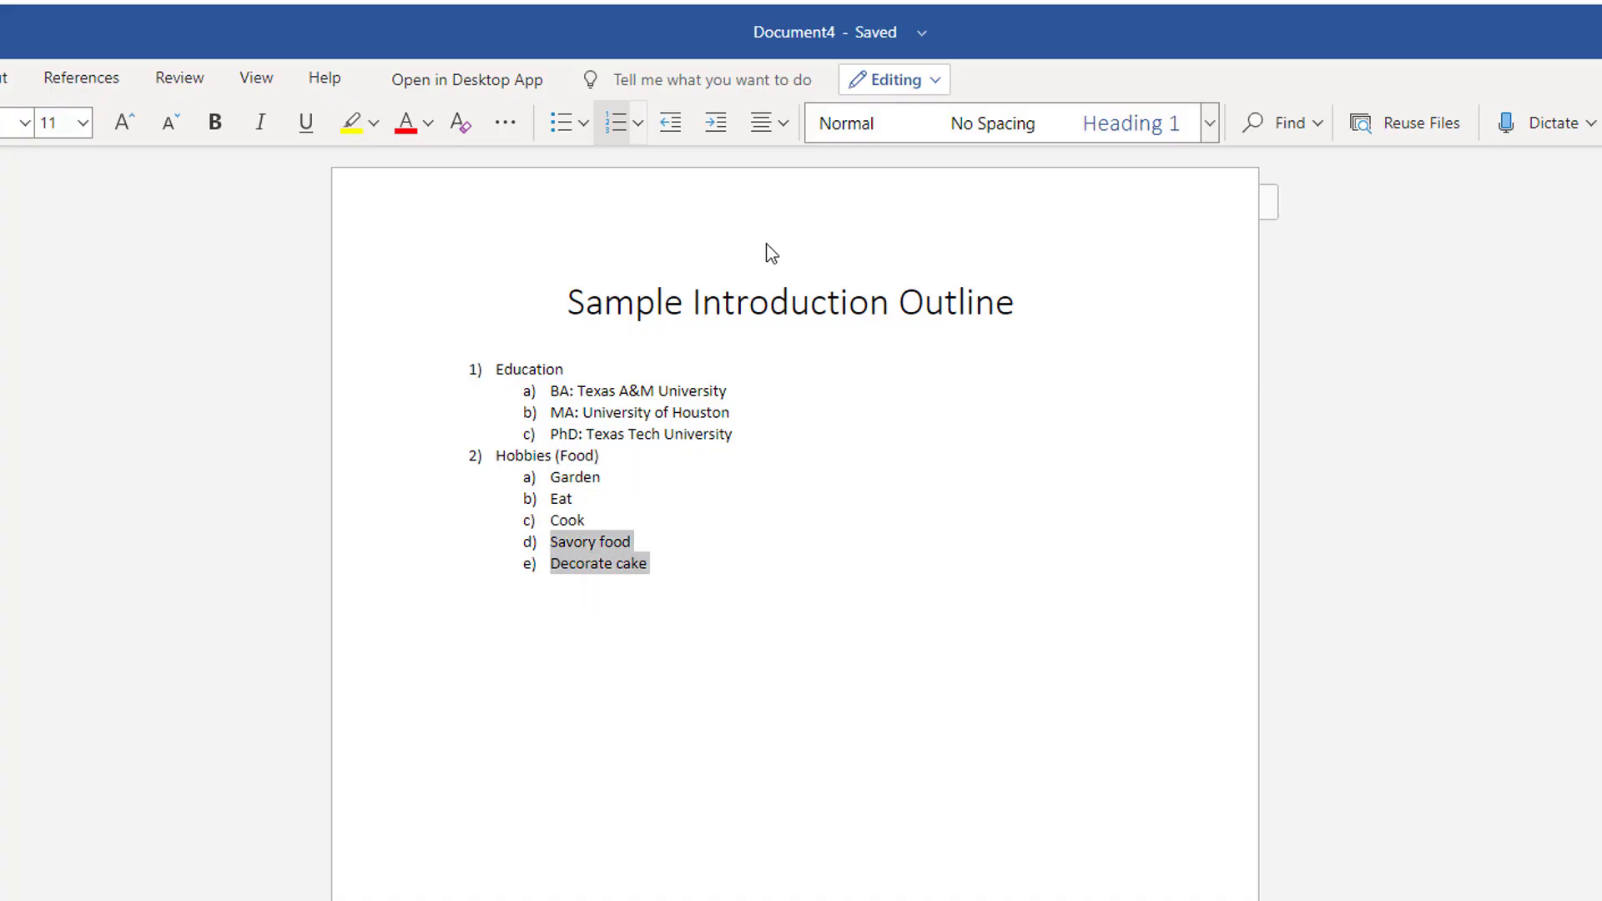
click(716, 140)
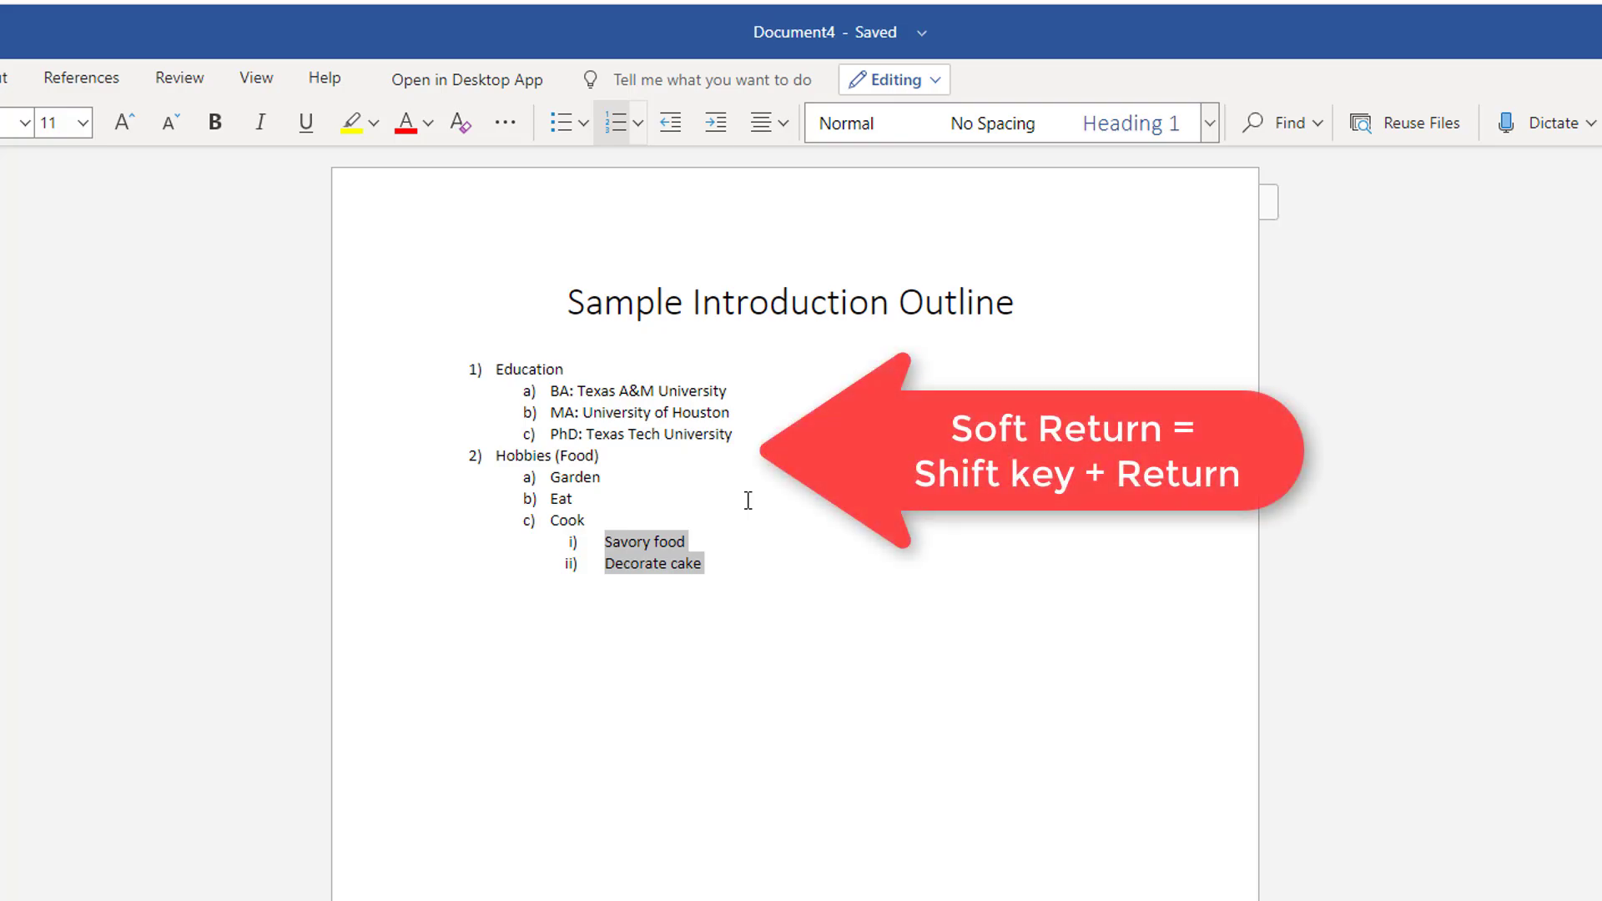
Insert a soft line break after PhD: Texas Tech University to leave an unnumbered blank line before Hobbies (Food).
click(750, 441)
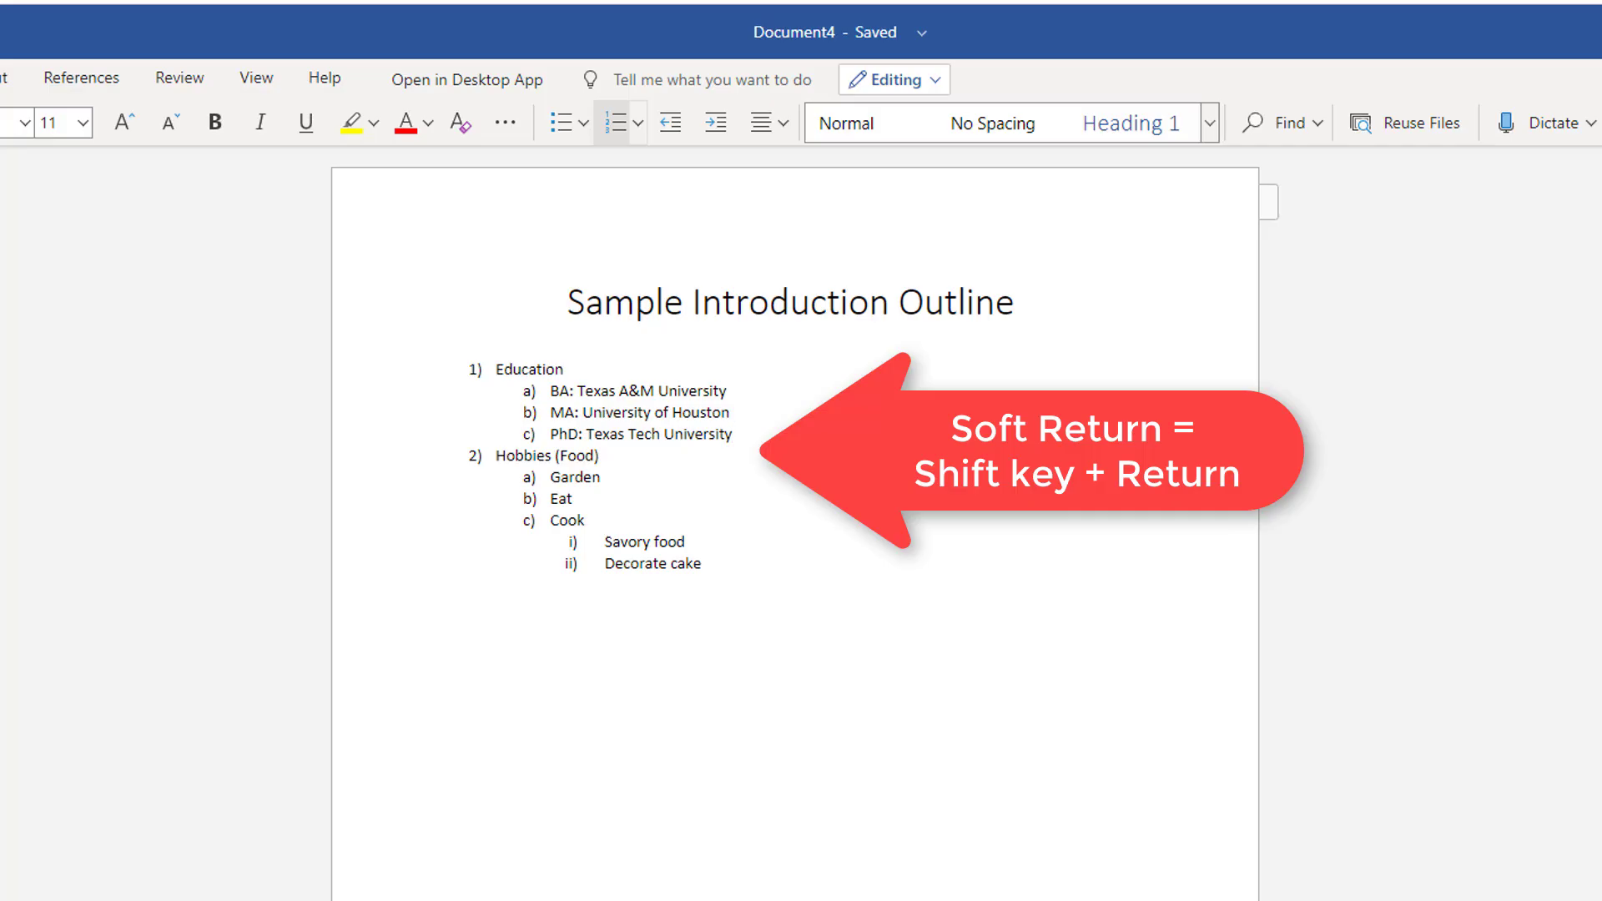
key(shift+Return)
key(shift+Return)
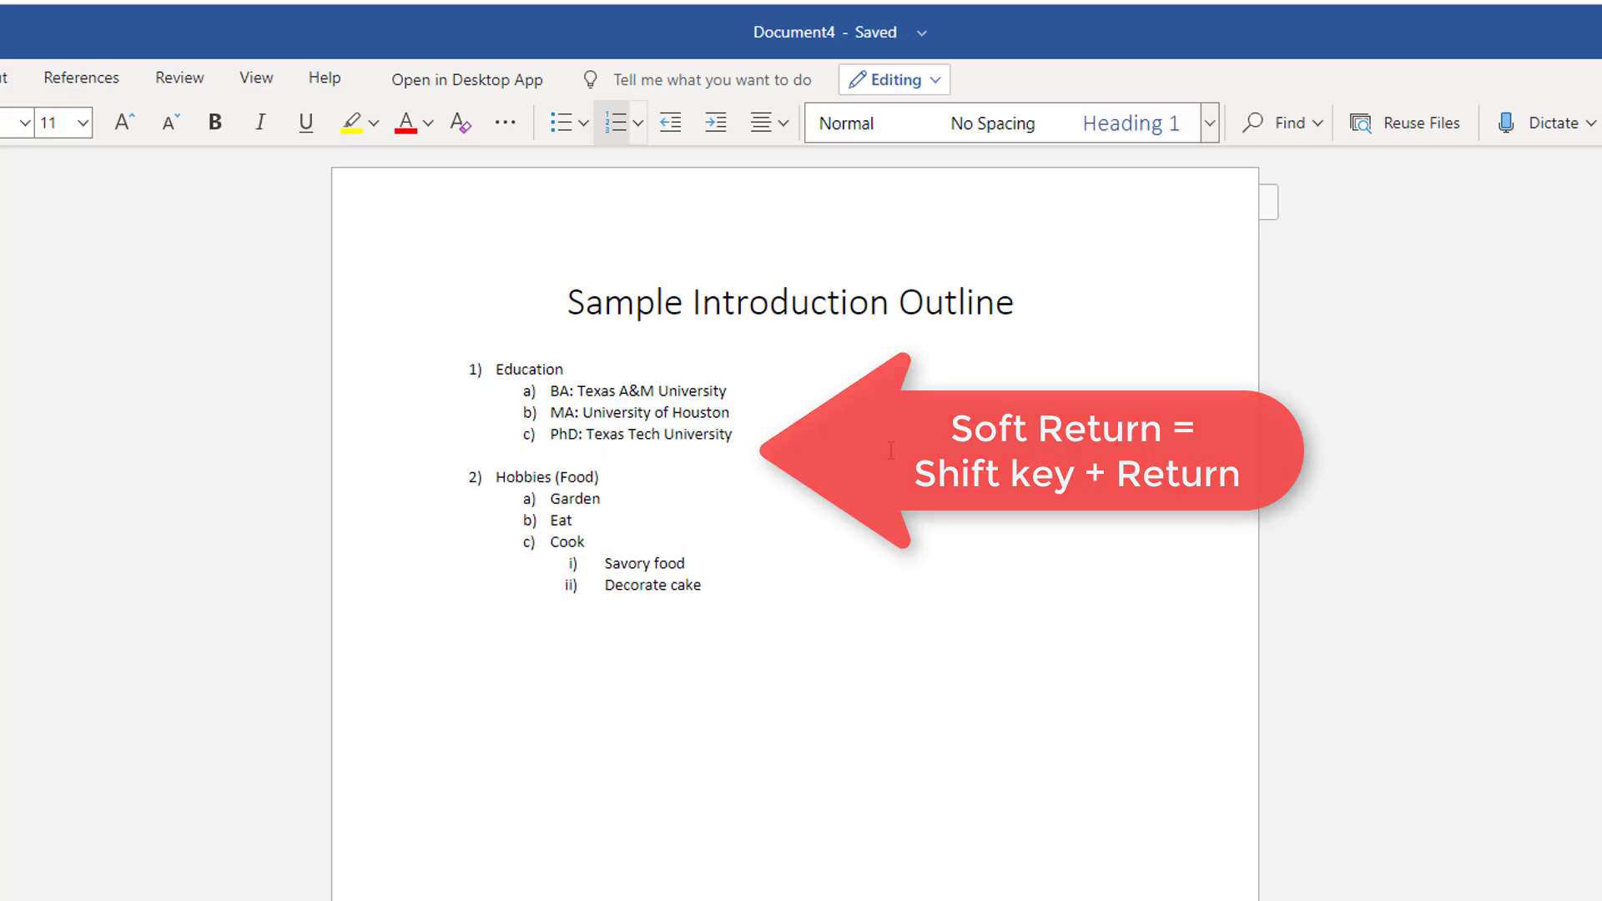